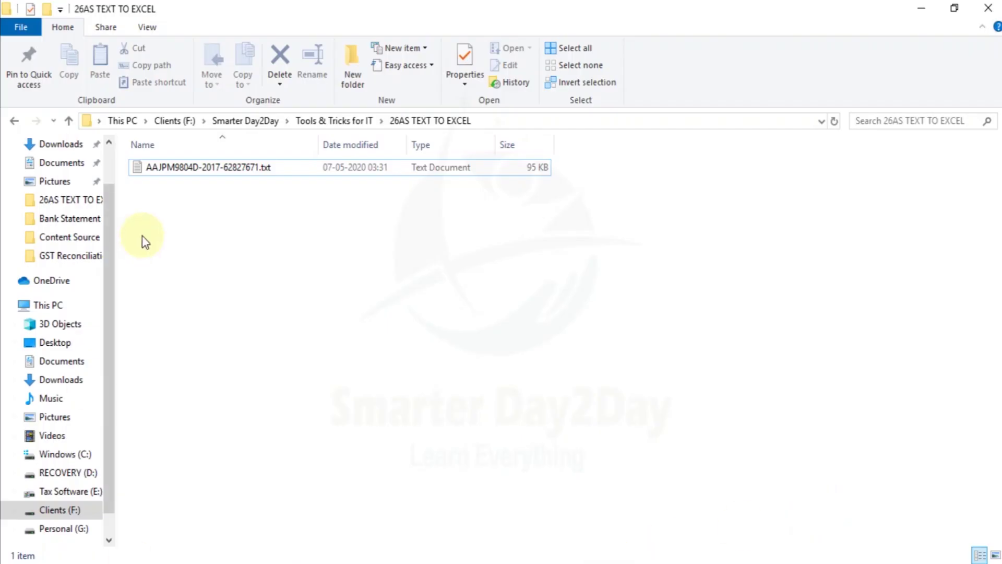
Step: Preview the Form 26AS text file from File Explorer, then close the preview
left_click(238, 176)
mouse_move(208, 167)
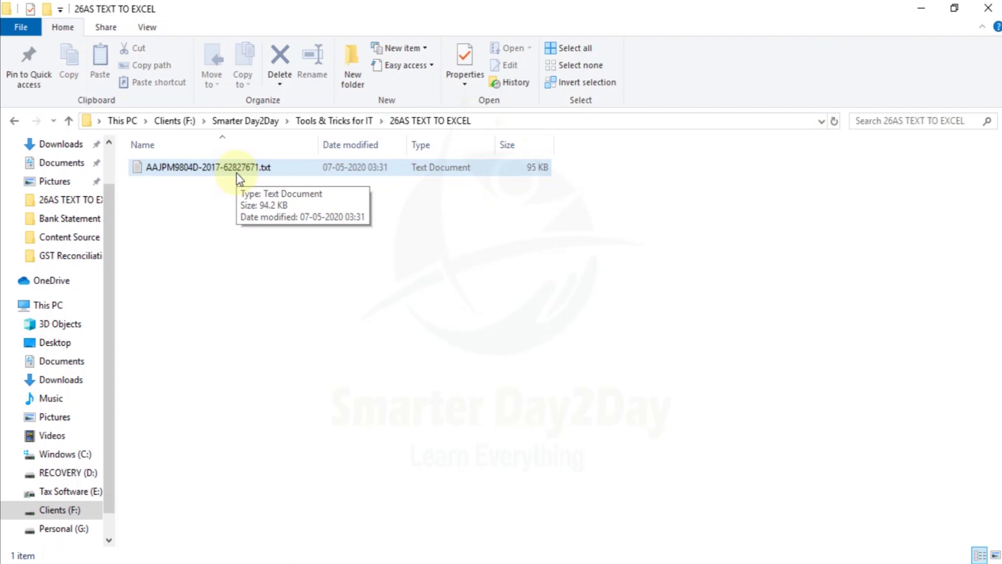
double_click(239, 172)
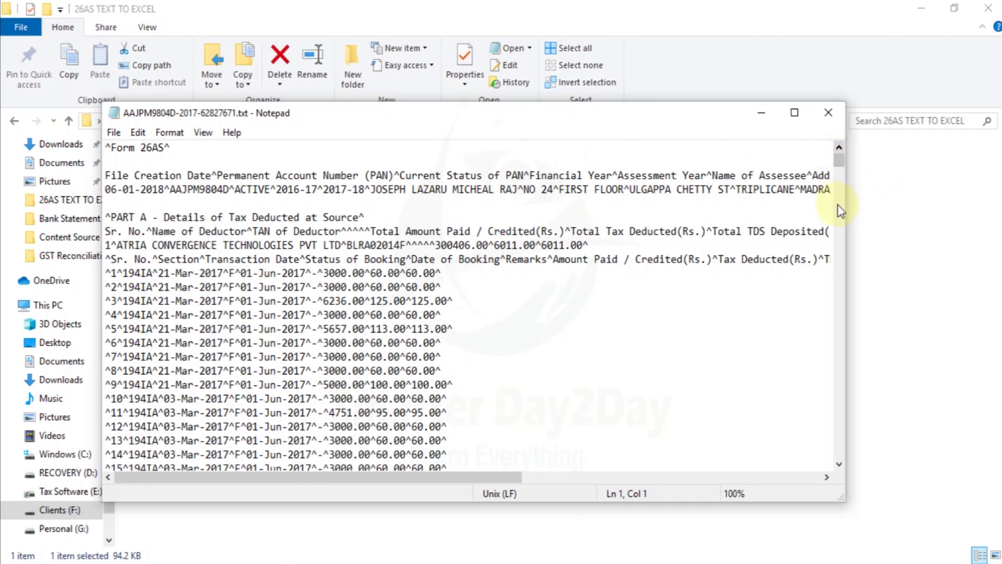
mouse_move(837, 163)
left_mouse_down()
mouse_move(839, 284)
mouse_move(823, 376)
mouse_move(838, 140)
left_mouse_up()
left_click(836, 112)
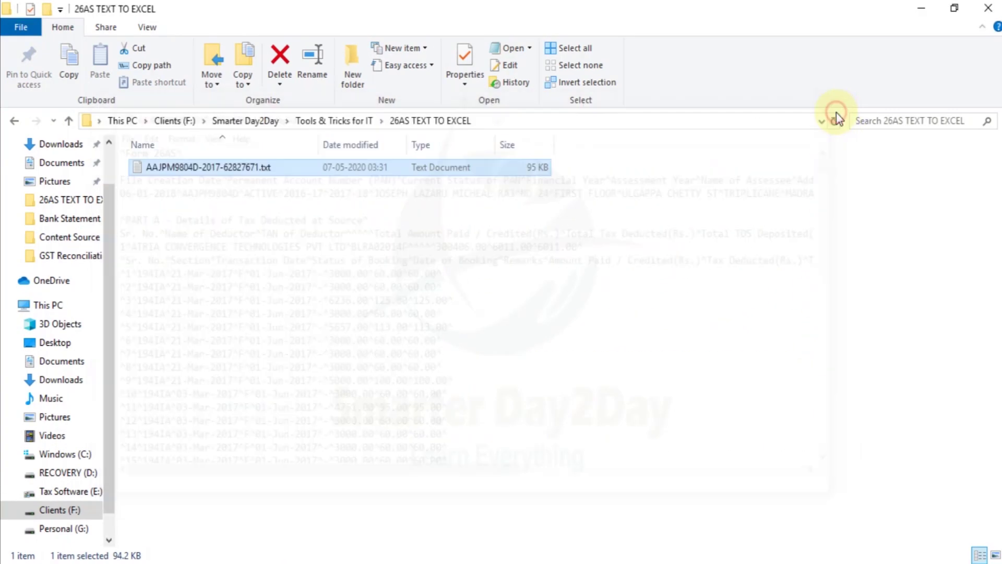
left_click(393, 311)
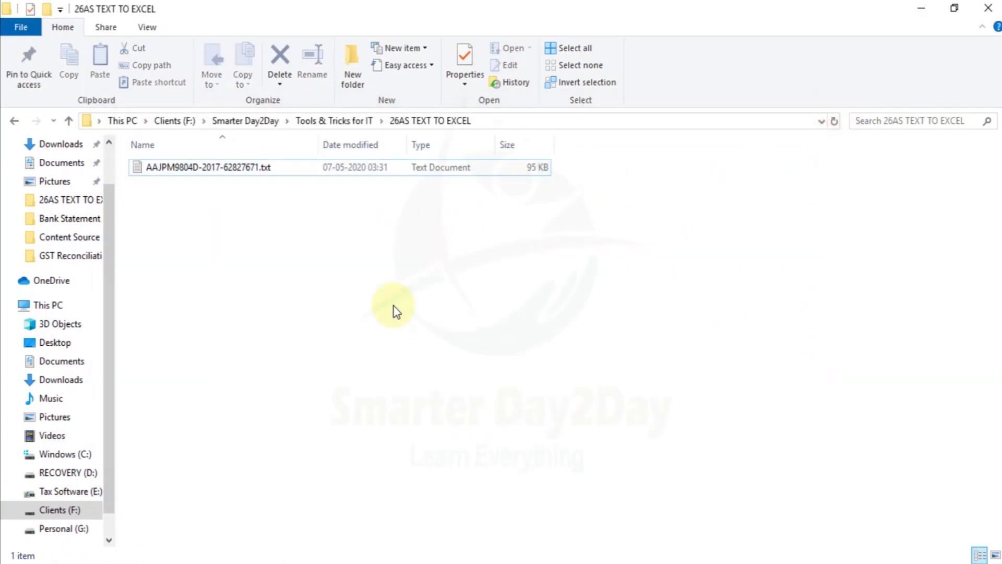
Step: Launch Excel with a blank workbook, select A1, and start the Data > From Text import
key("super+r")
key("Return")
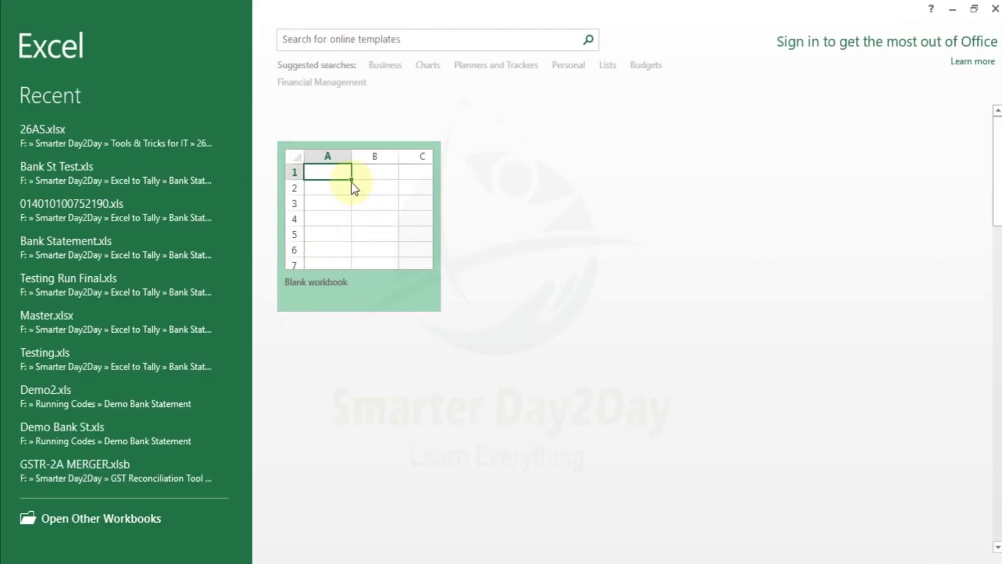
left_click(353, 188)
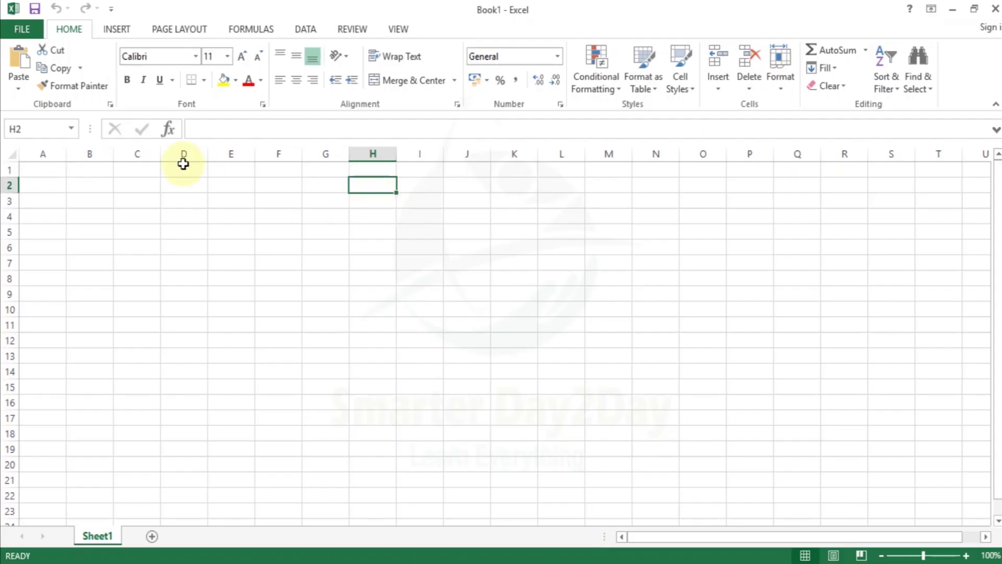
left_click(51, 173)
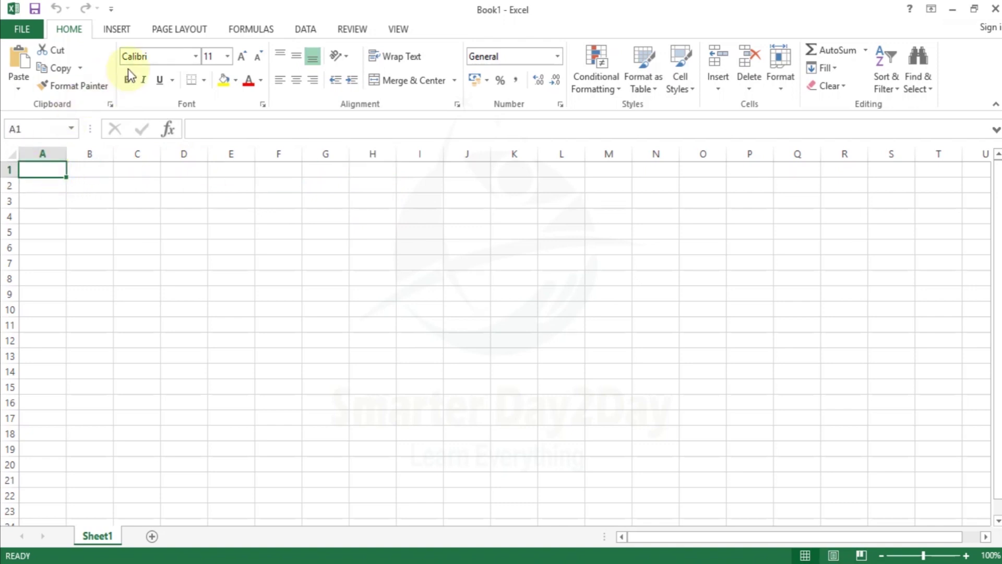
left_click(306, 31)
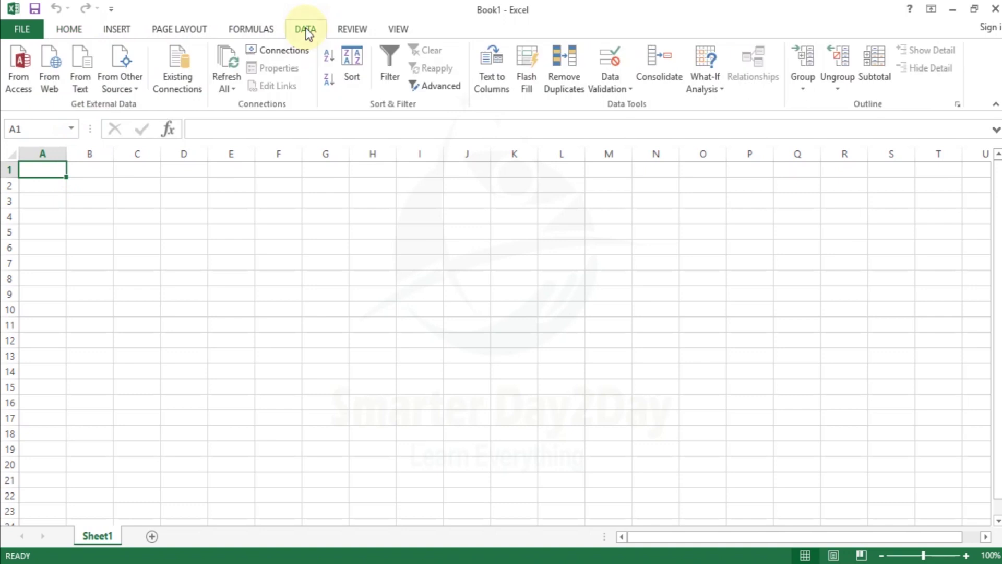
left_click(84, 91)
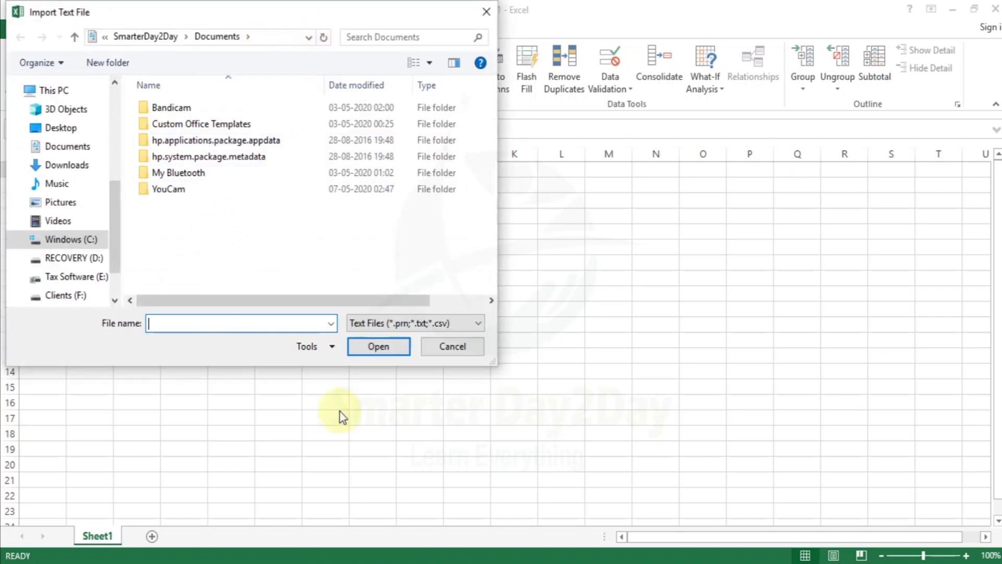
Step: Copy the 26AS TEXT TO EXCEL folder path from Explorer and open the Form 26AS .txt from it
left_click(359, 554)
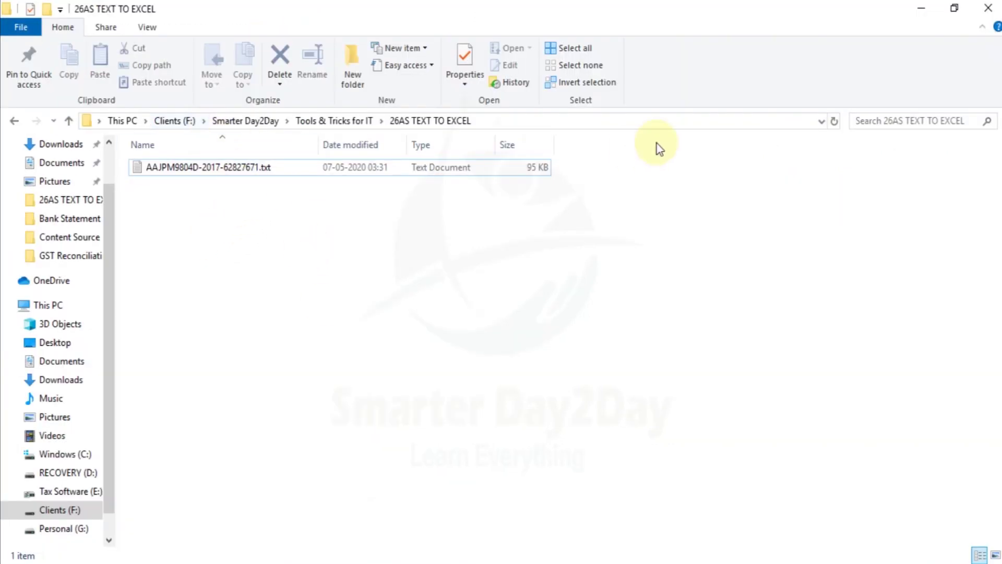
left_click(561, 121)
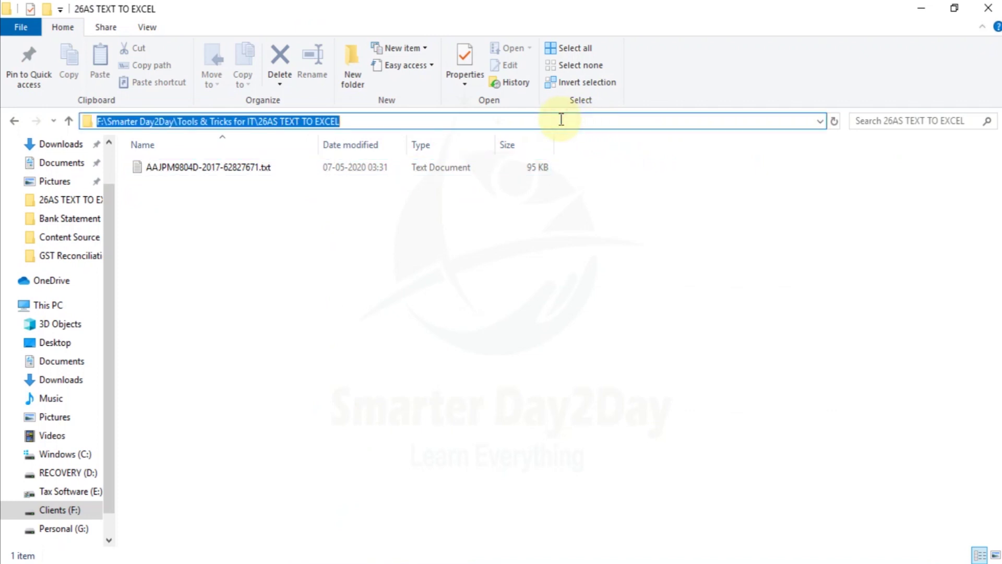
left_click(470, 558)
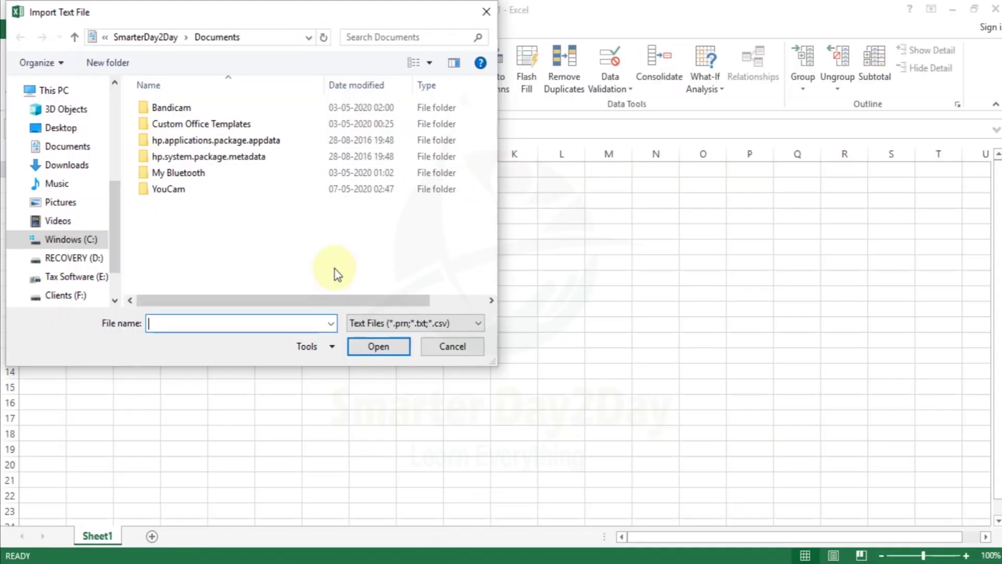
left_click(277, 38)
key("ctrl+v")
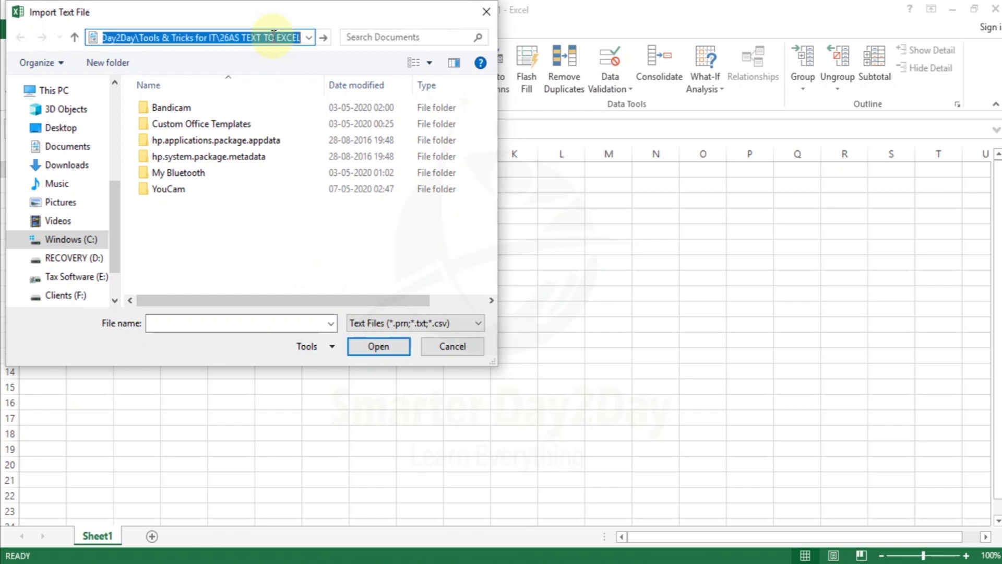
key("Return")
double_click(246, 107)
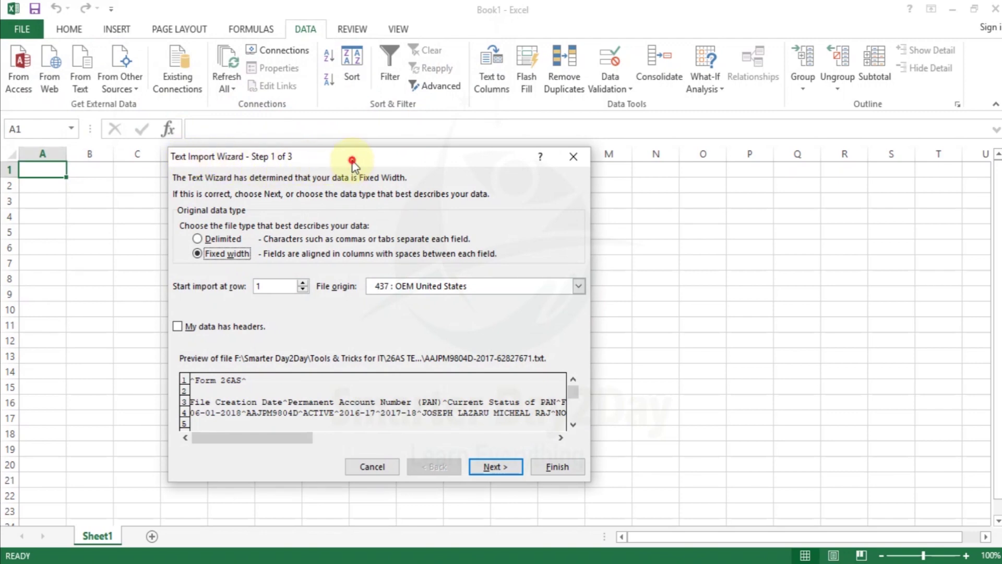
Step: Choose Delimited in wizard step 1 and tick the Other separator in step 2
left_click_drag(353, 162, 353, 140)
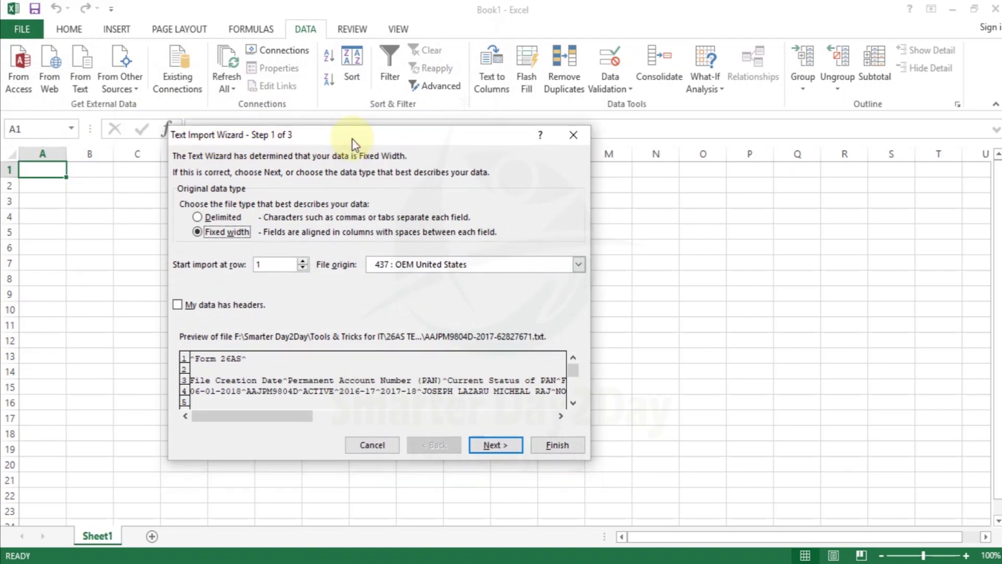
left_click(207, 218)
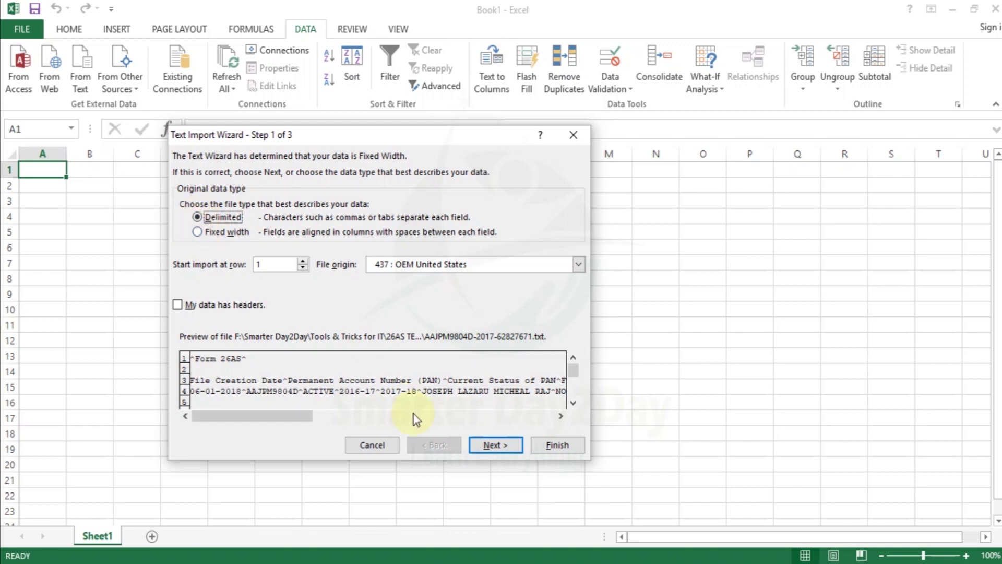
left_click(501, 448)
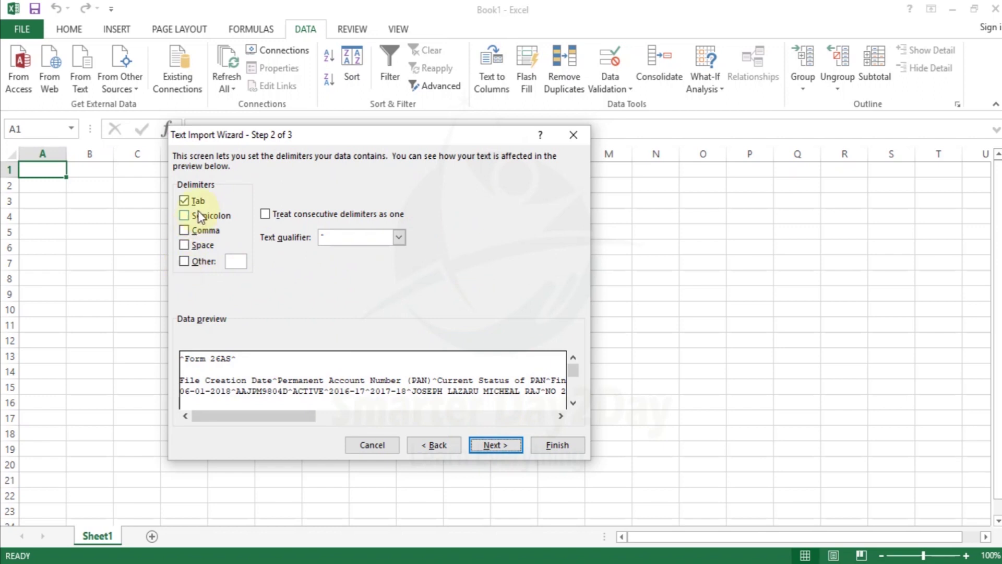
left_click(184, 263)
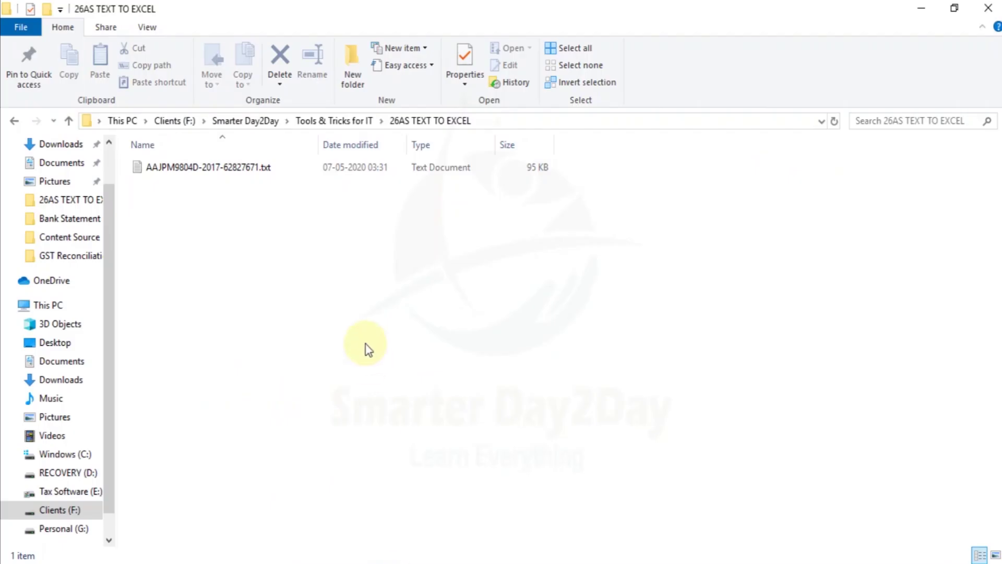
left_click(246, 167)
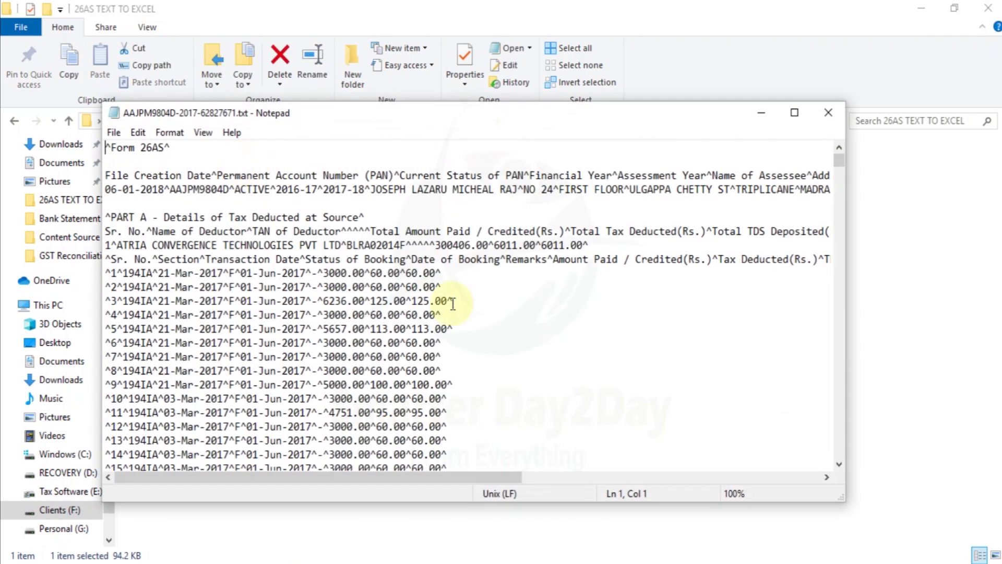
Step: Check in Notepad that line 10's fields end with a ^ separator, then return to the wizard
left_click(442, 273)
key("shift+Left")
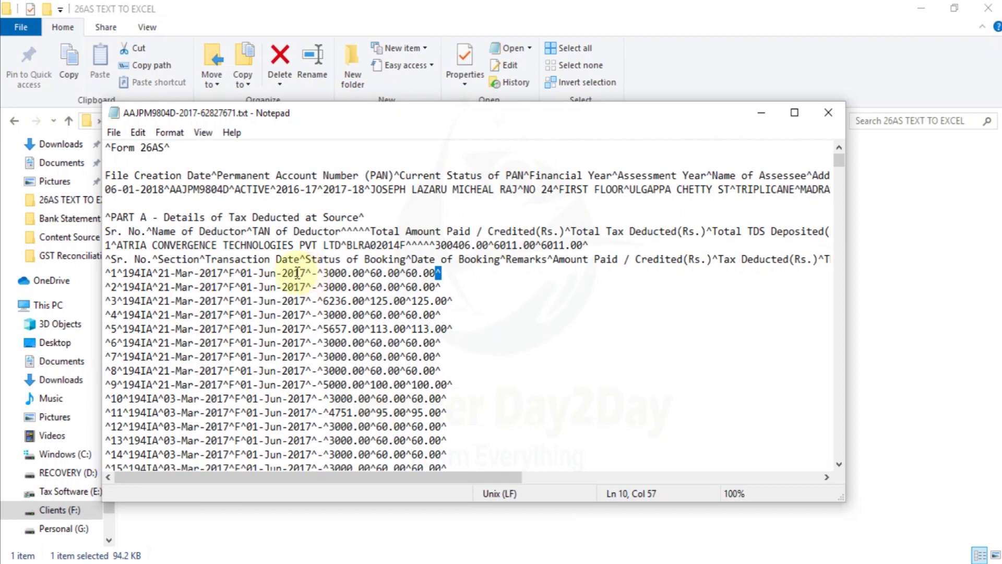
double_click(459, 273)
left_click(446, 273)
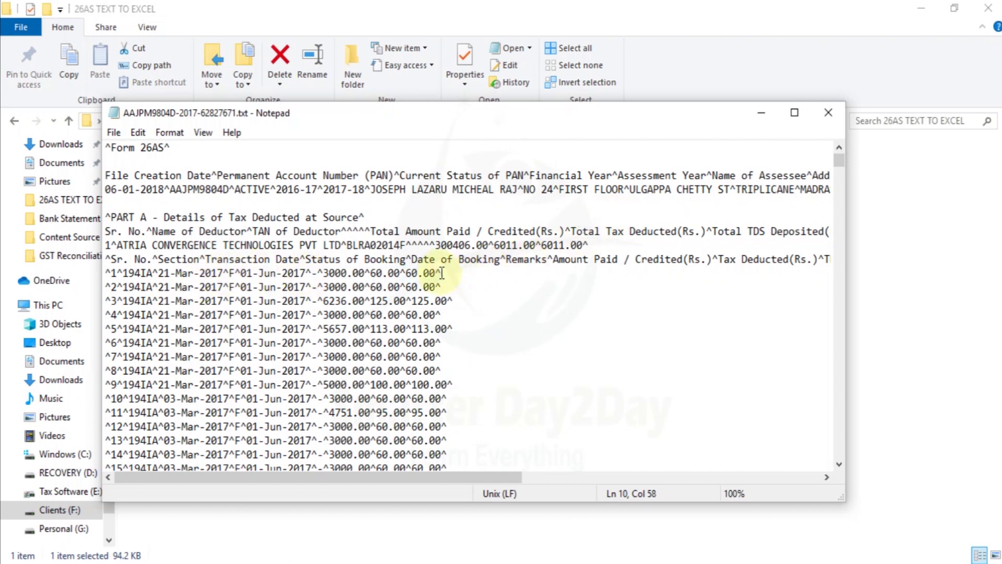
left_click_drag(442, 273, 435, 273)
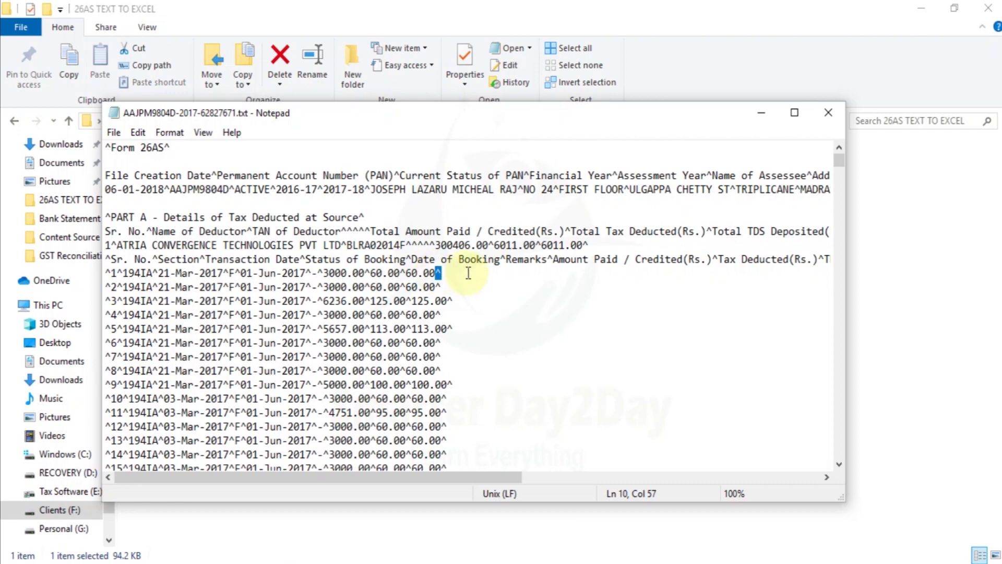
key("alt+Tab")
key("alt+Tab")
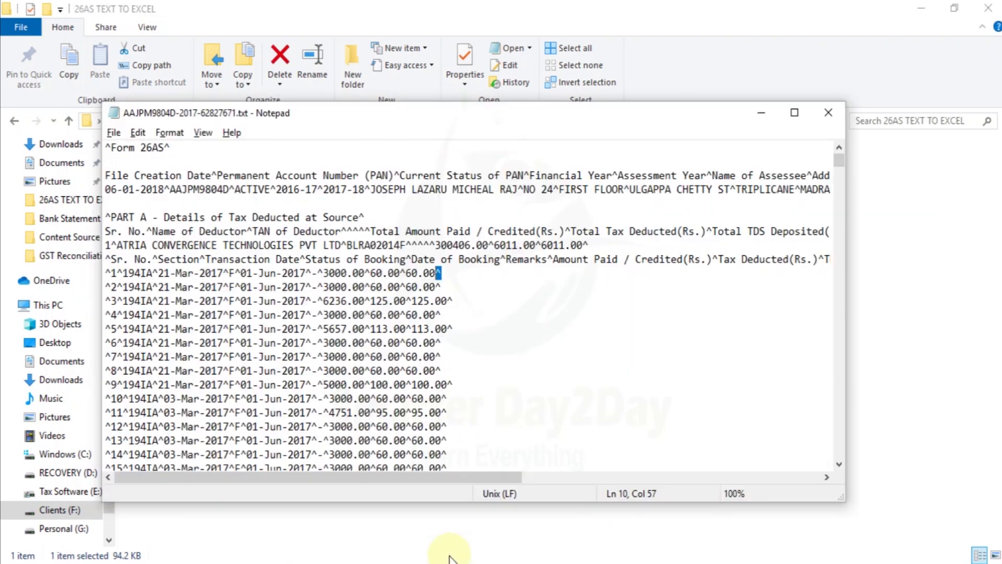
key("alt+Tab")
left_click(236, 261)
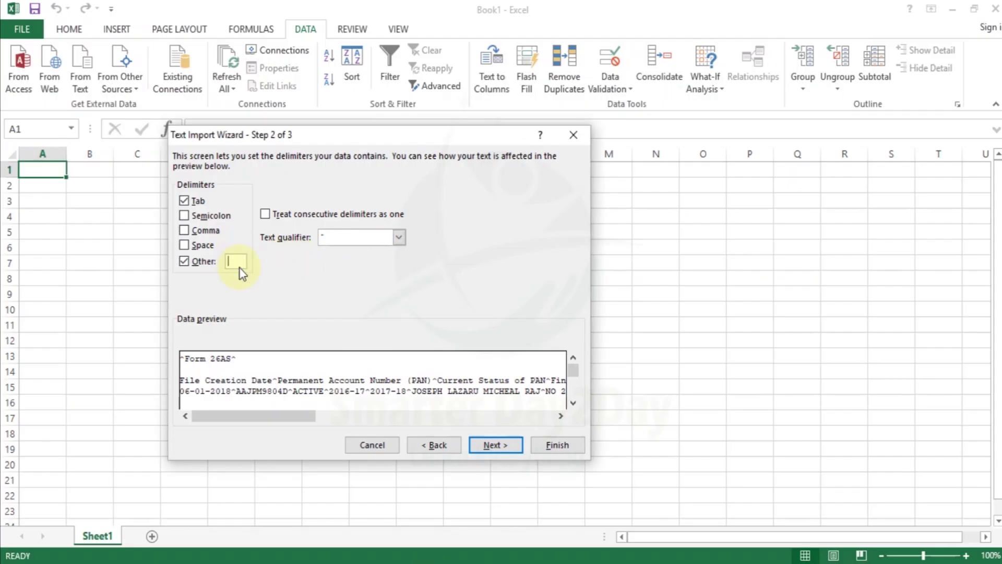
Step: Enter ^ as the Other delimiter and finish the wizard, placing data at $A$1
type("^")
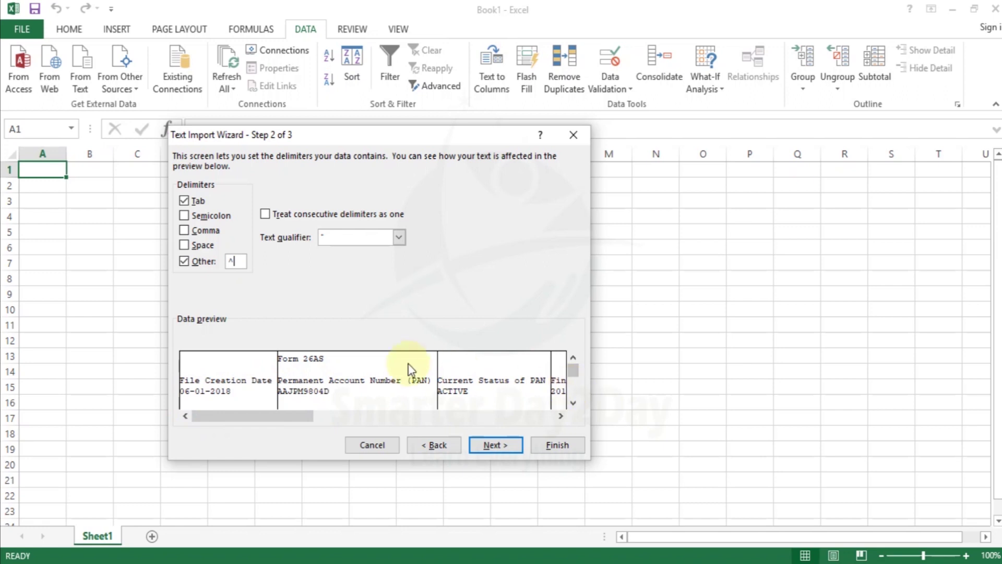
left_click(574, 371)
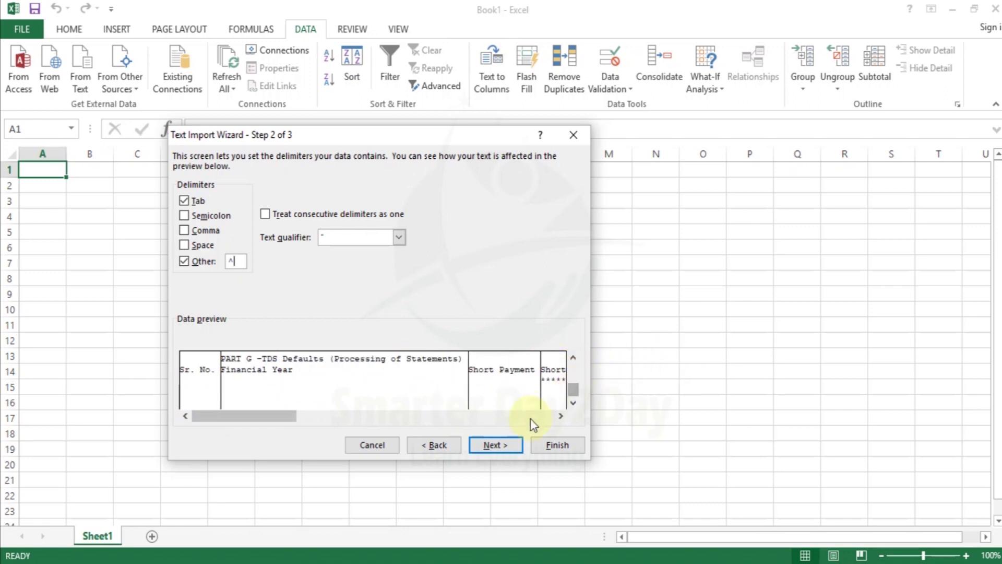
left_click(497, 440)
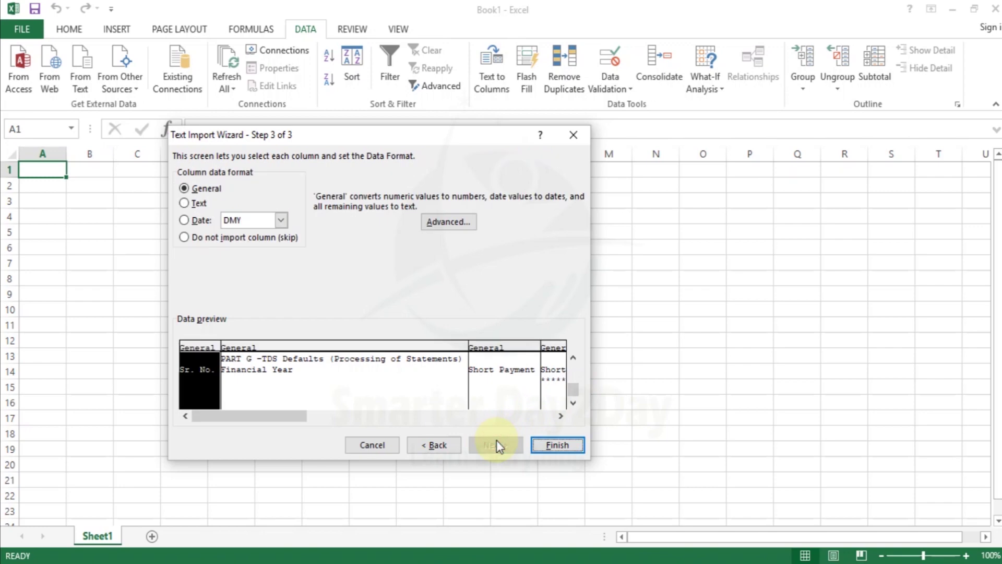
left_click(566, 447)
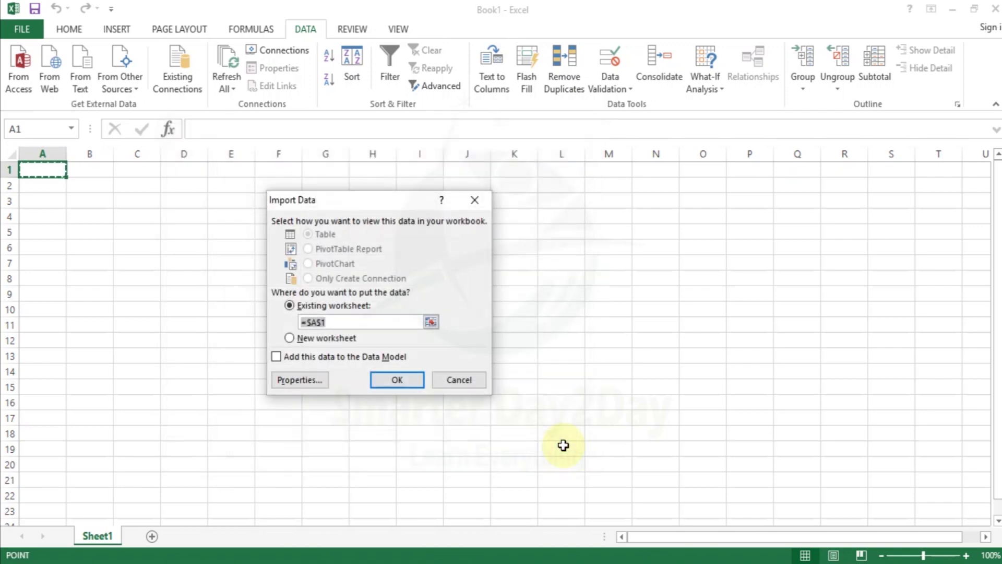
Step: Import the data at A1 and narrow columns A–D (B to 40.14, D to 15.86)
left_click(397, 381)
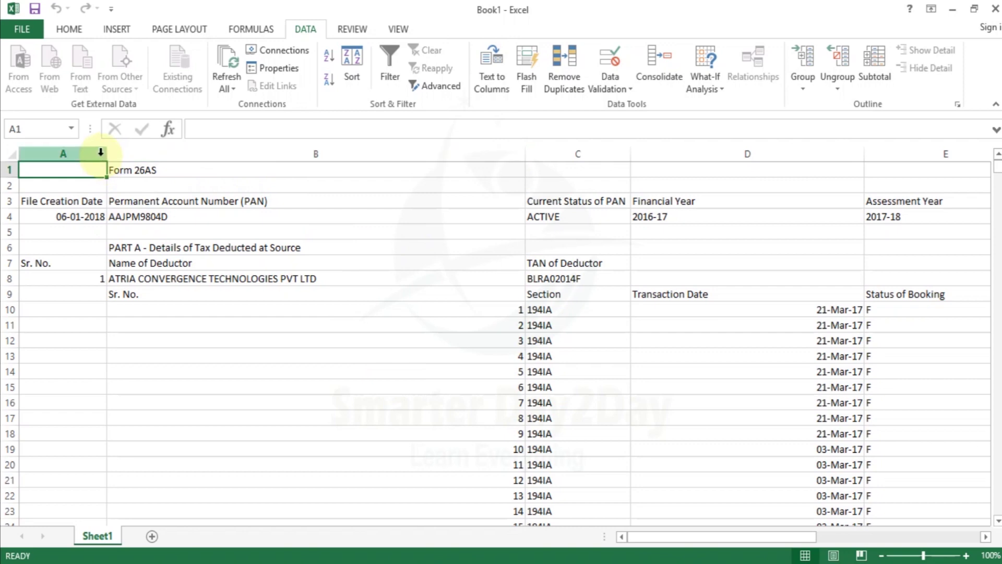
left_click_drag(107, 154, 56, 179)
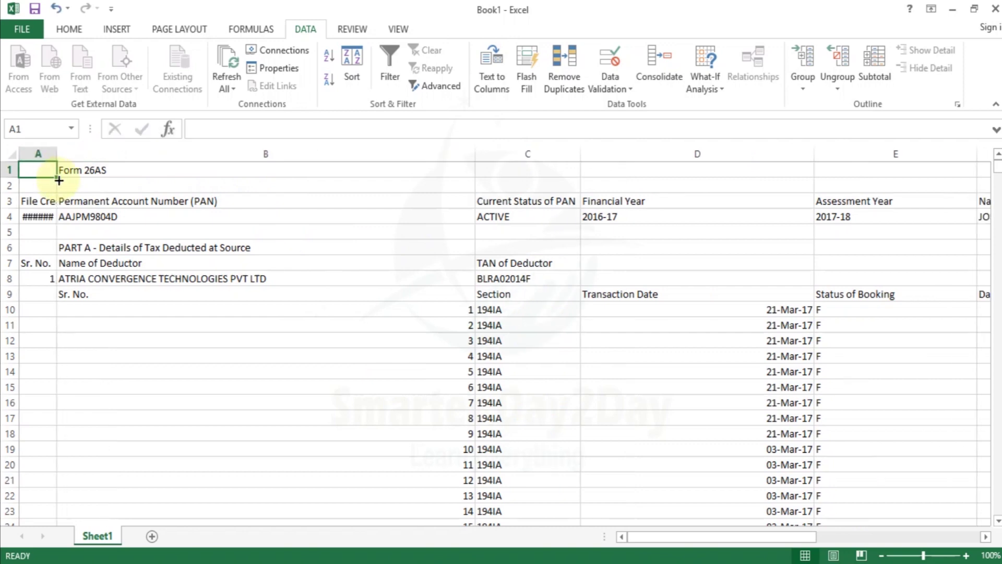
left_click_drag(475, 153, 268, 234)
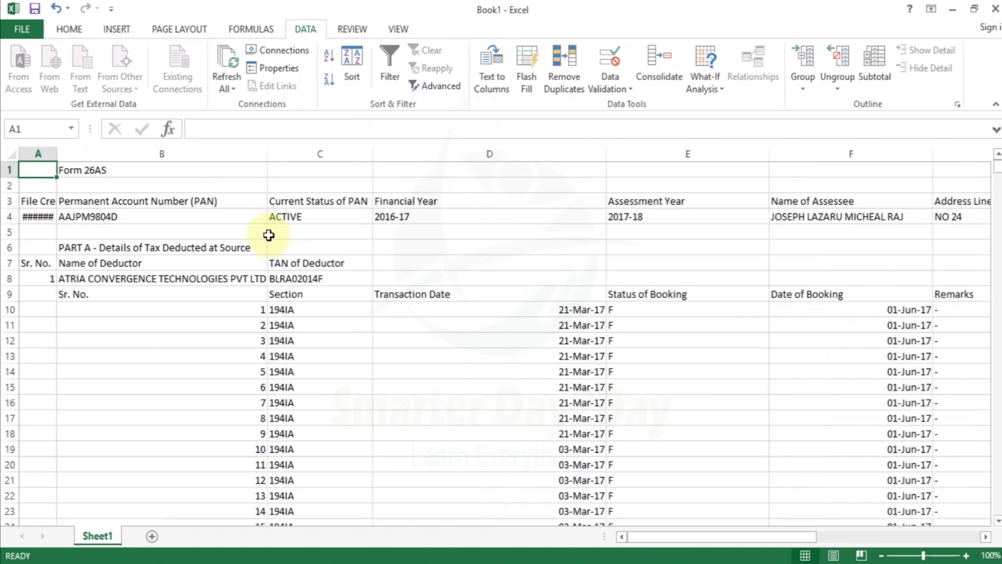
left_click_drag(372, 152, 348, 154)
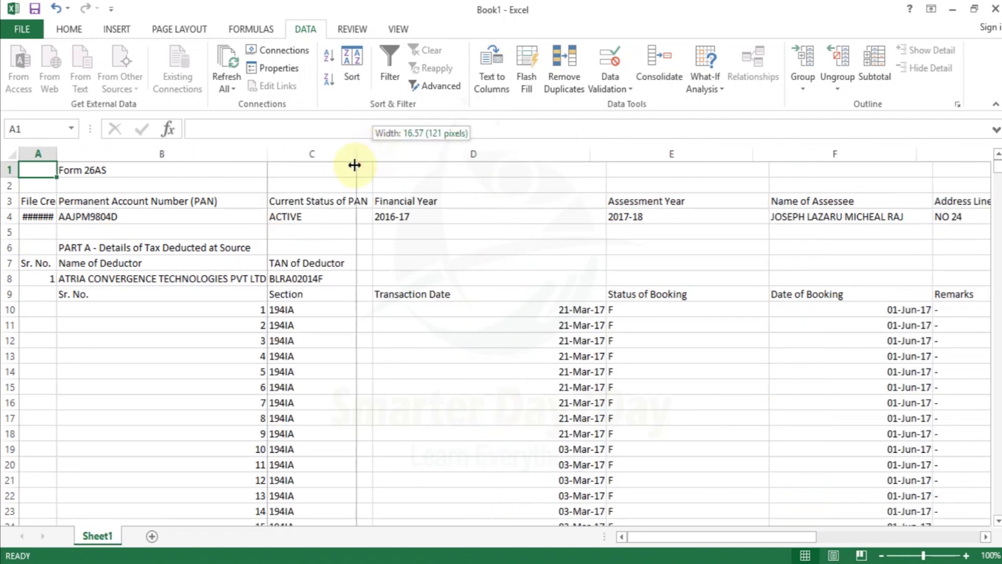
left_click_drag(581, 154, 429, 239)
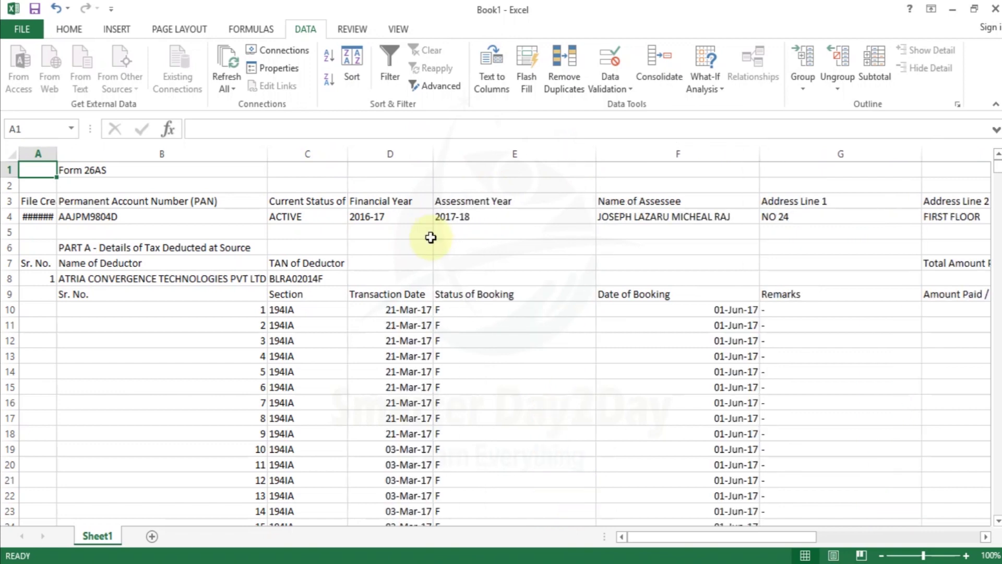
Step: Narrow columns E through J, including the Address Line 2 column H
left_click_drag(595, 152, 478, 220)
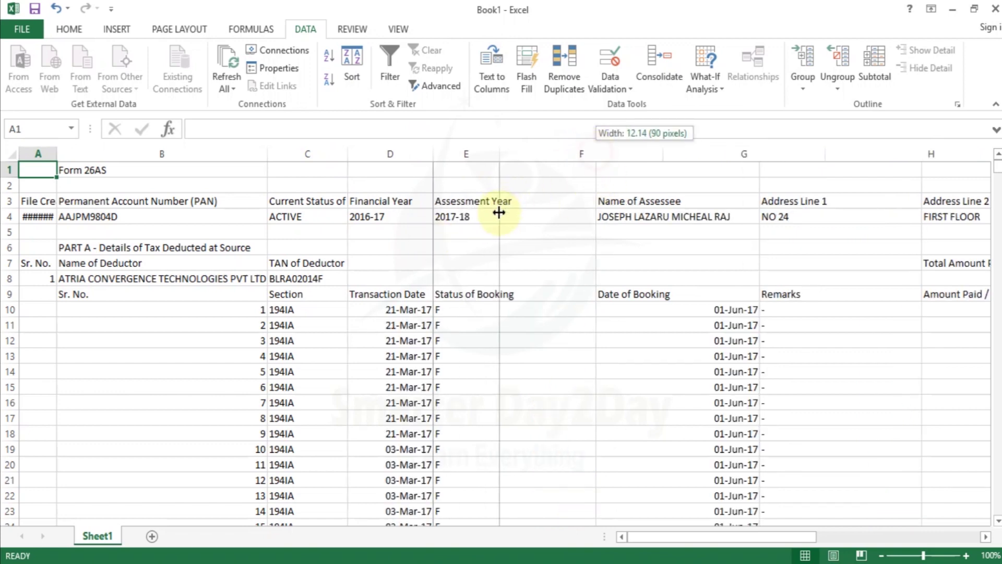
left_click_drag(641, 152, 525, 215)
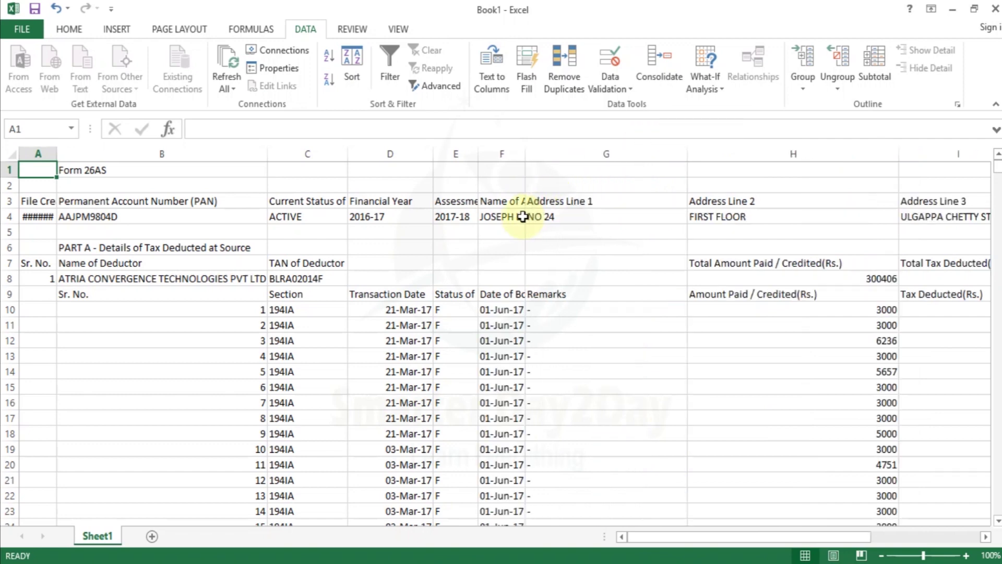
left_click_drag(691, 161, 560, 230)
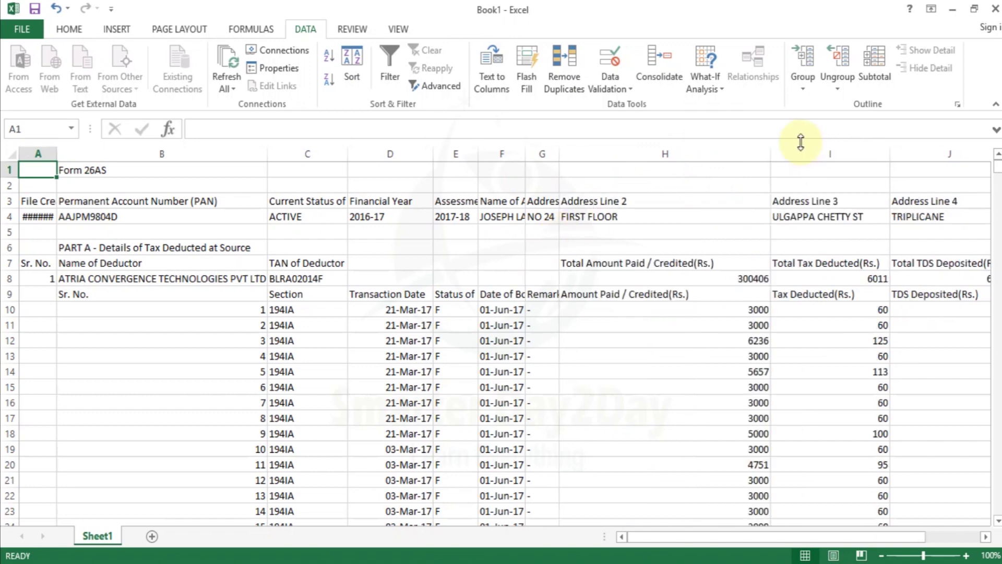
left_click_drag(771, 152, 686, 203)
left_click_drag(804, 154, 767, 177)
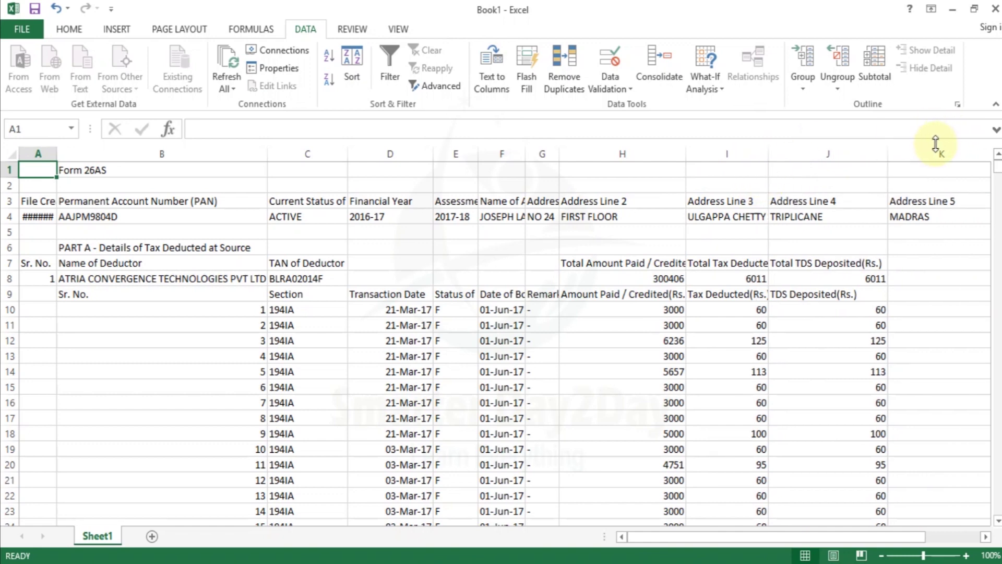
left_click_drag(886, 153, 864, 167)
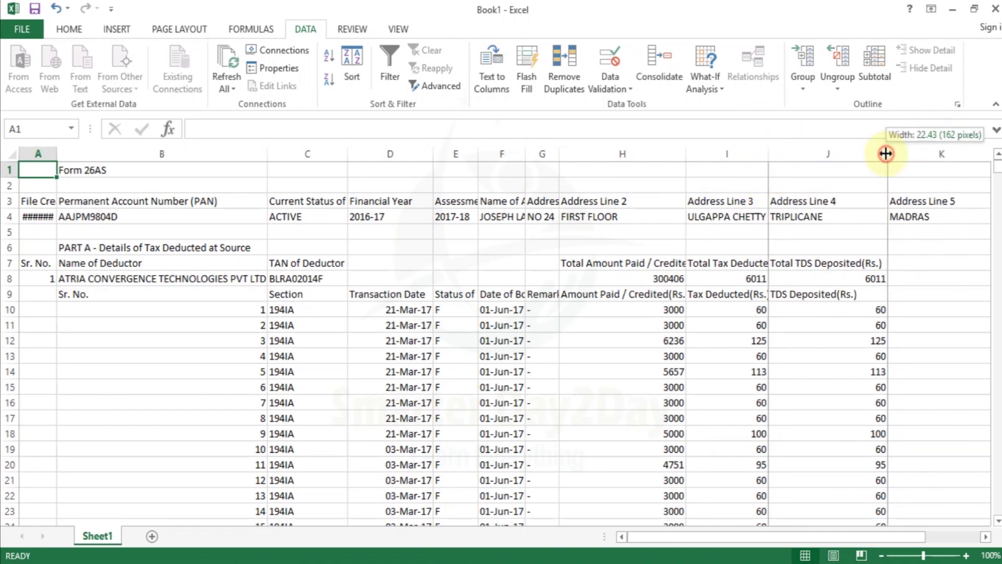
left_click(465, 334)
key("Left")
key("Left")
key("Up")
key("Up")
key("Left")
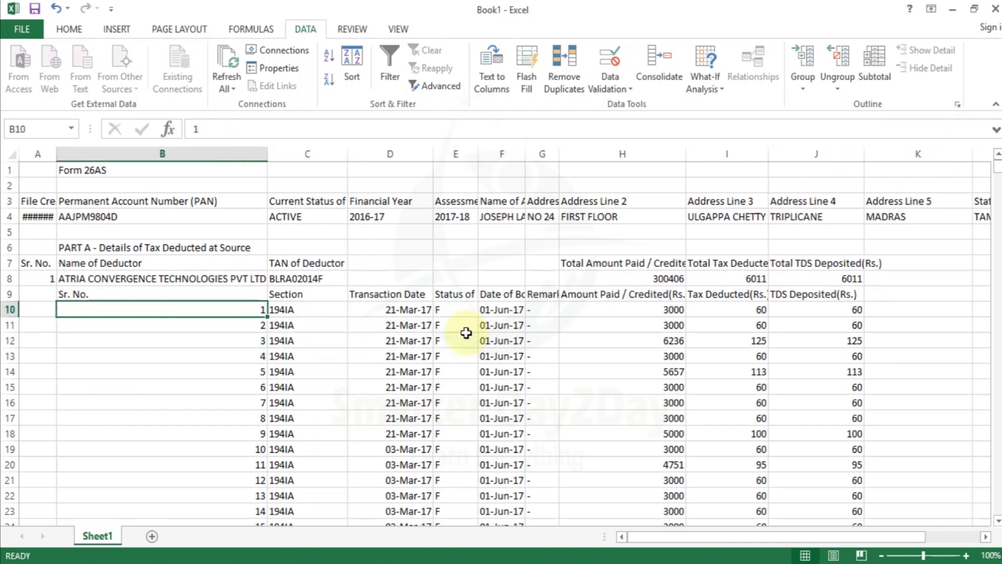
key("Up")
key("Up")
key("Right")
key("Right")
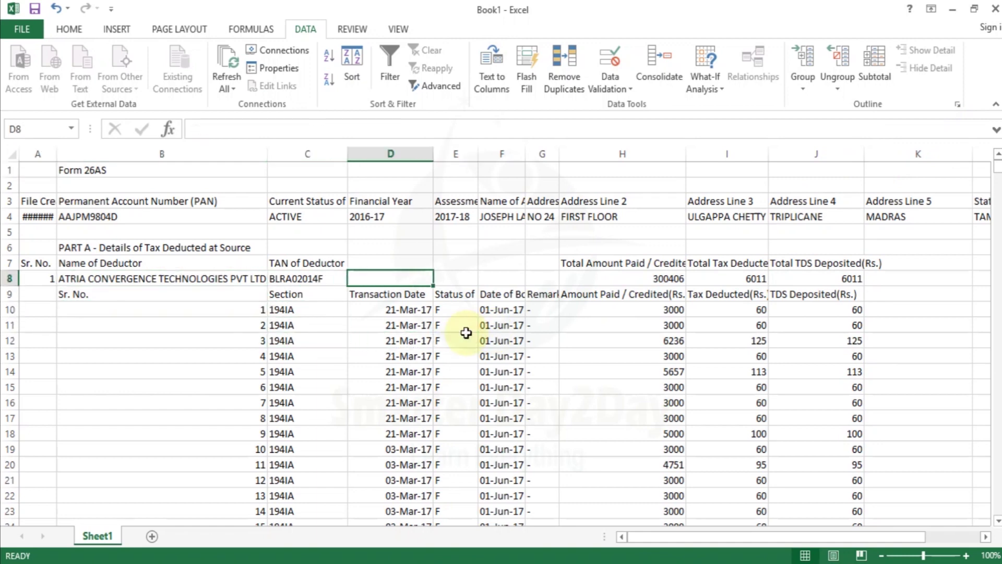
key("Left")
key("Up")
key("Down")
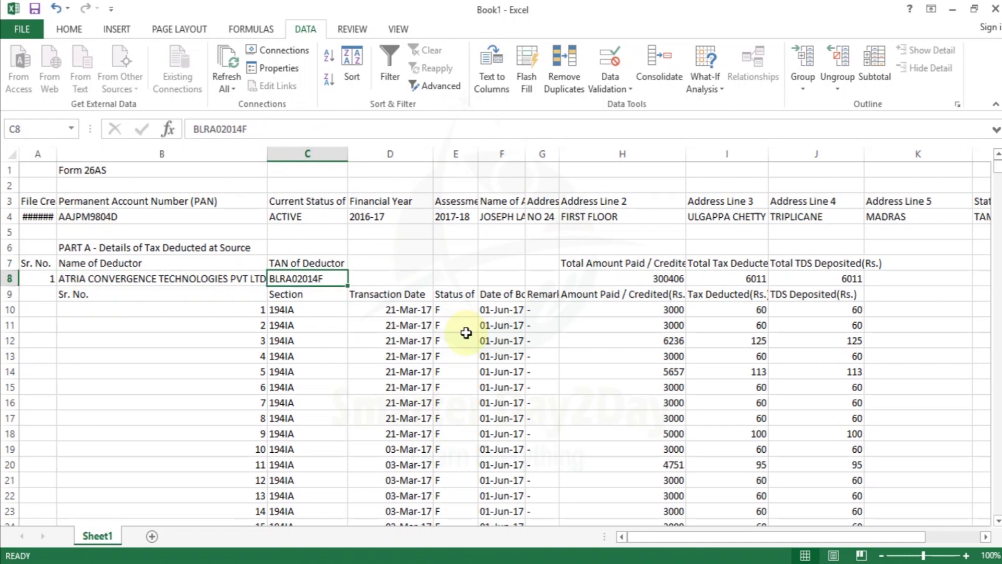
key("Right")
key("Right")
key("Right")
key("Right")
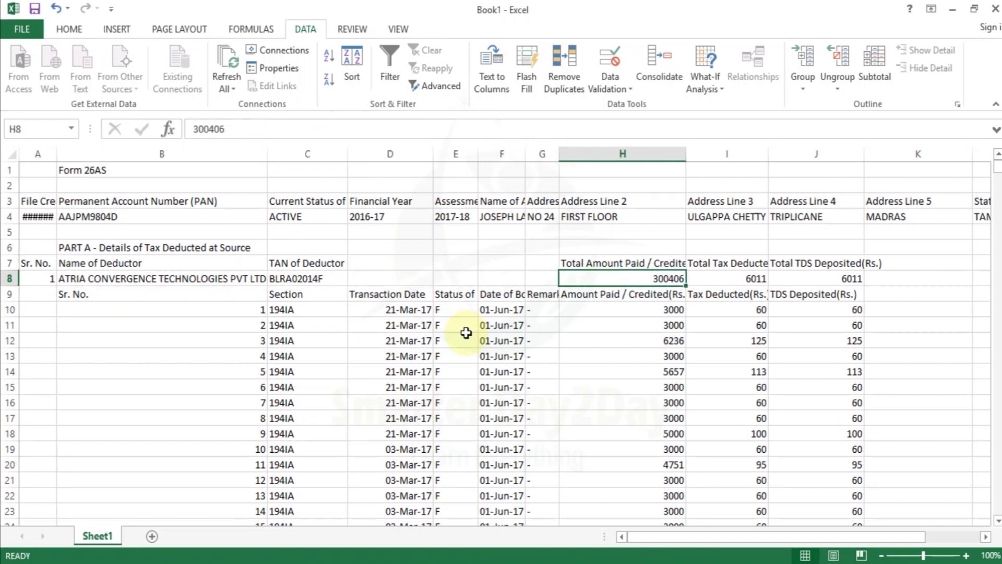
key("Right")
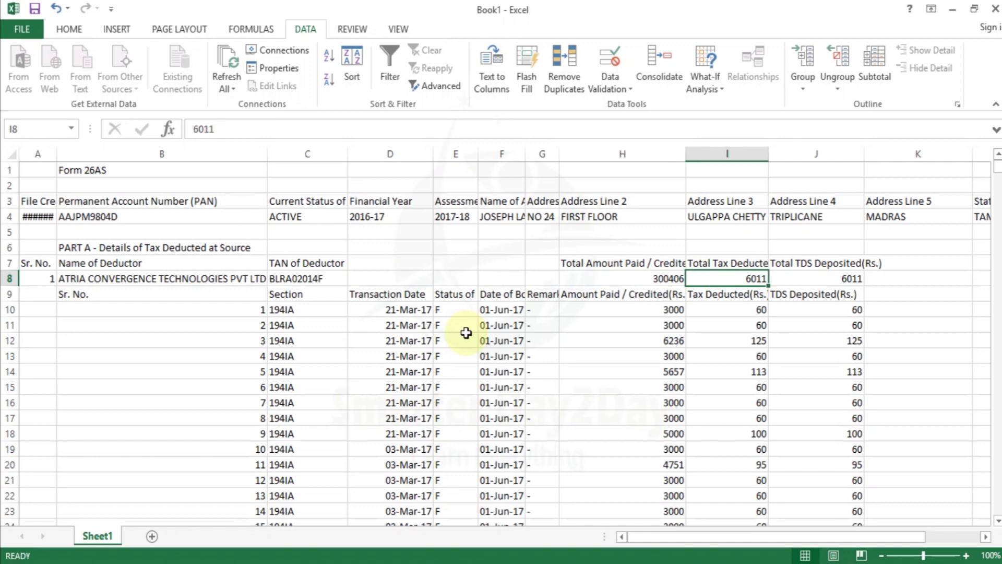
key("Right")
key("Right")
key("Left")
key("Left")
key("Left")
key("Down")
key("Down")
key("Down")
key("Left")
key("Left")
key("Left")
key("Left")
key("Left")
key("Left")
key("Down")
key("Right")
key("Down")
key("Down")
key("Down")
key("Down")
key("Down")
key("Down")
key("Down")
key("Down")
key("Down")
key("Down")
key("Down")
key("Down")
key("Down")
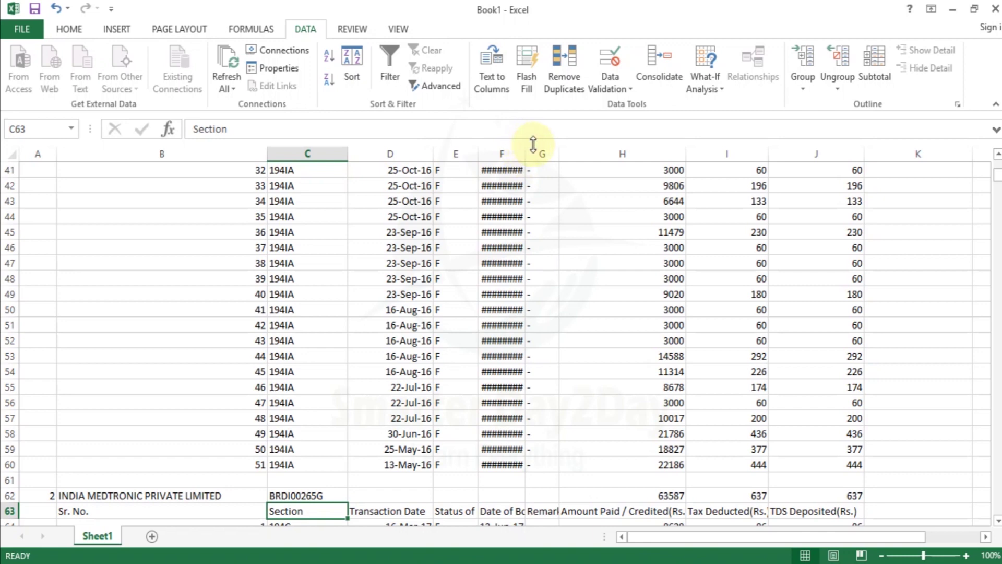
Step: Widen the Date of Booking column F and check the 194C section entries
left_click_drag(525, 152, 532, 154)
key("Down")
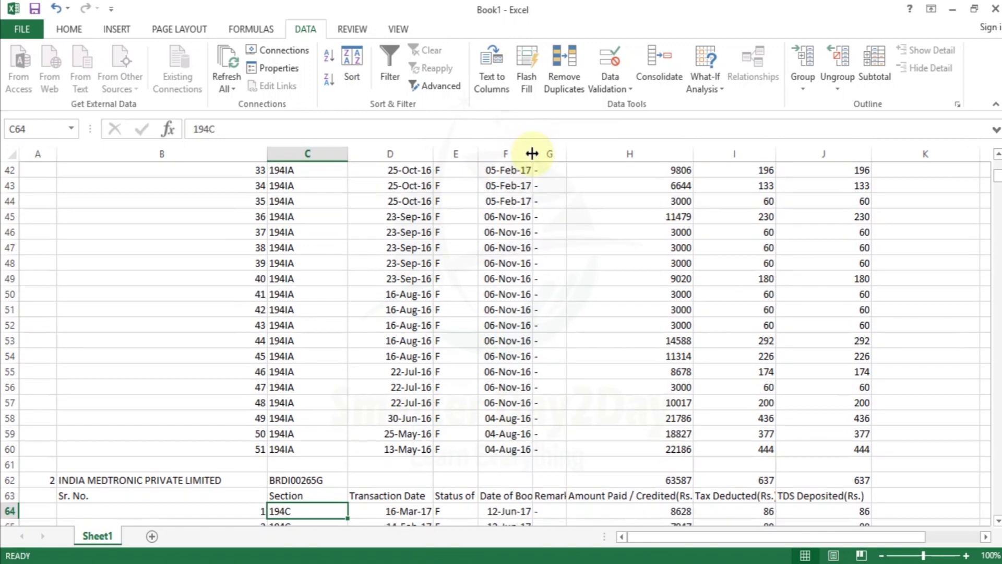
key("Down")
key("Down")
key("Down")
left_click(282, 355)
left_click(302, 387)
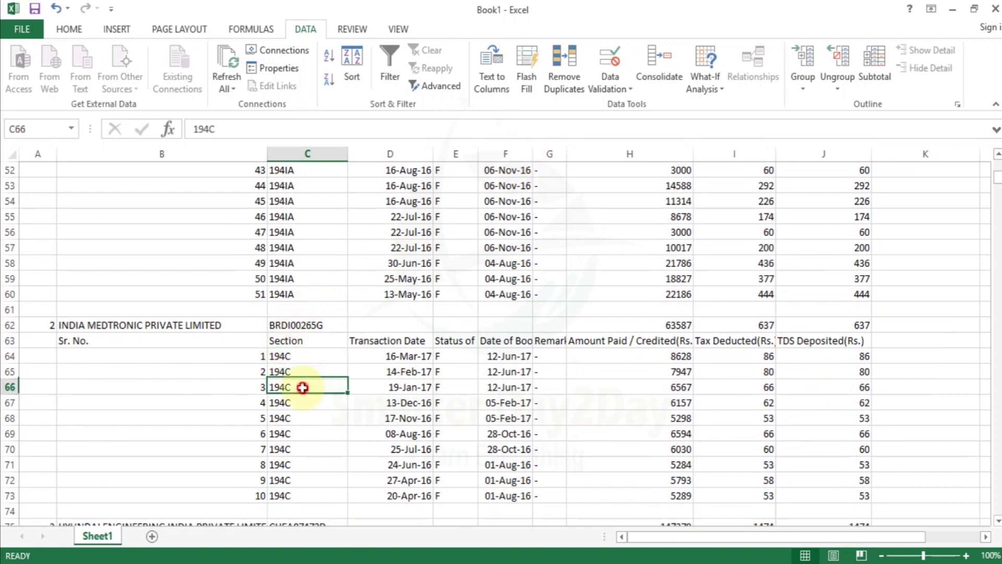
Step: Review the second deductor's row 62 totals (tax deducted 637), then scroll to Part G
key("Up")
key("Up")
key("Up")
key("Right")
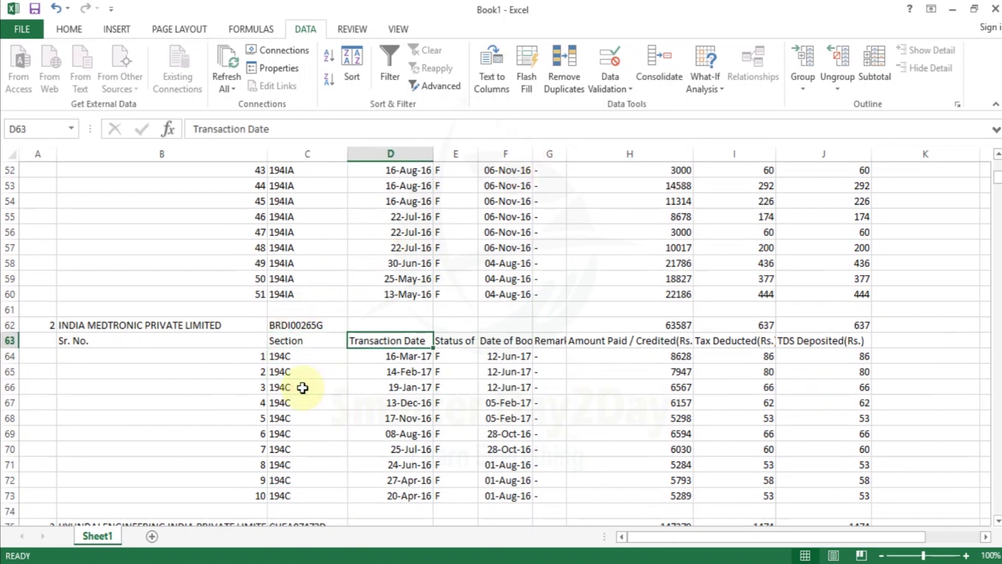
key("Up")
key("Left")
key("Right")
key("Right")
key("Right")
key("Right")
key("Right")
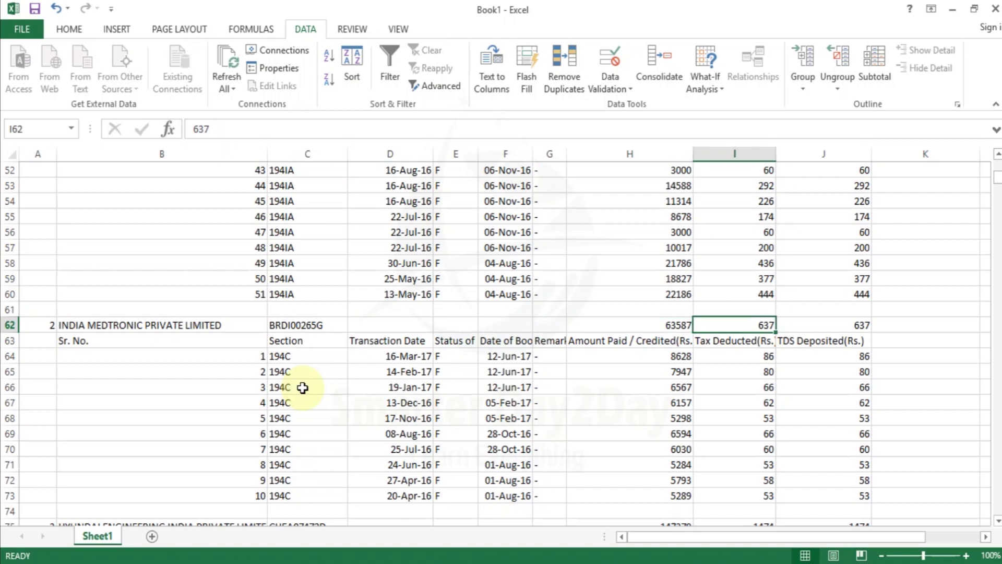
key("Left")
key("Right")
key("Right")
key("Right")
key("Left")
key("Left")
key("Down")
key("Down")
key("Down")
key("Down")
key("Down")
key("Down")
key("Down")
key("Down")
key("Down")
key("Down")
key("Down")
key("Down")
key("Down")
key("Down")
key("Down")
key("Down")
key("Down")
key("Down")
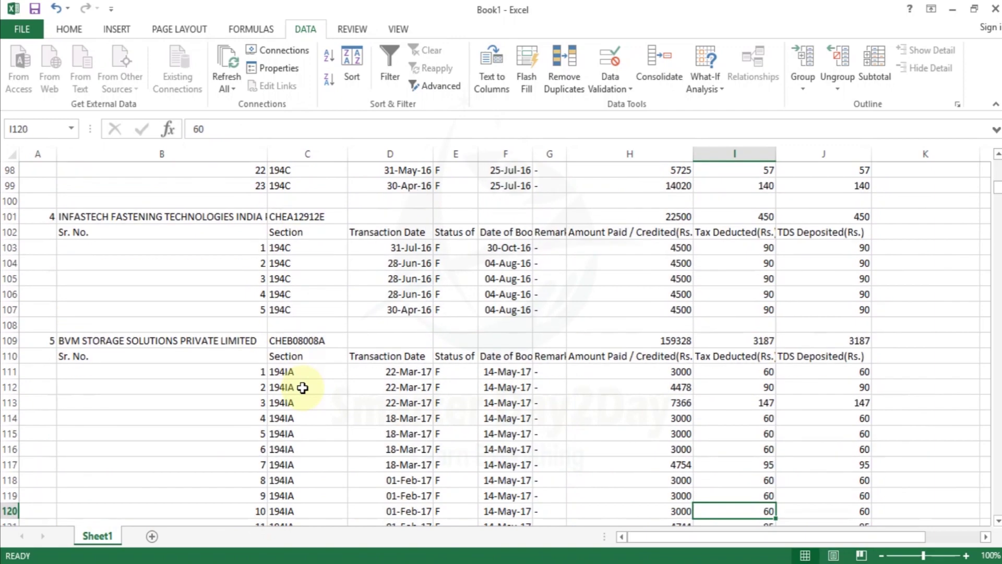
key("Down")
key("Down")
key("Down")
key("Down")
key("Down")
key("Down")
key("Down")
key("Down")
key("Down")
key("Down")
key("Down")
key("Down")
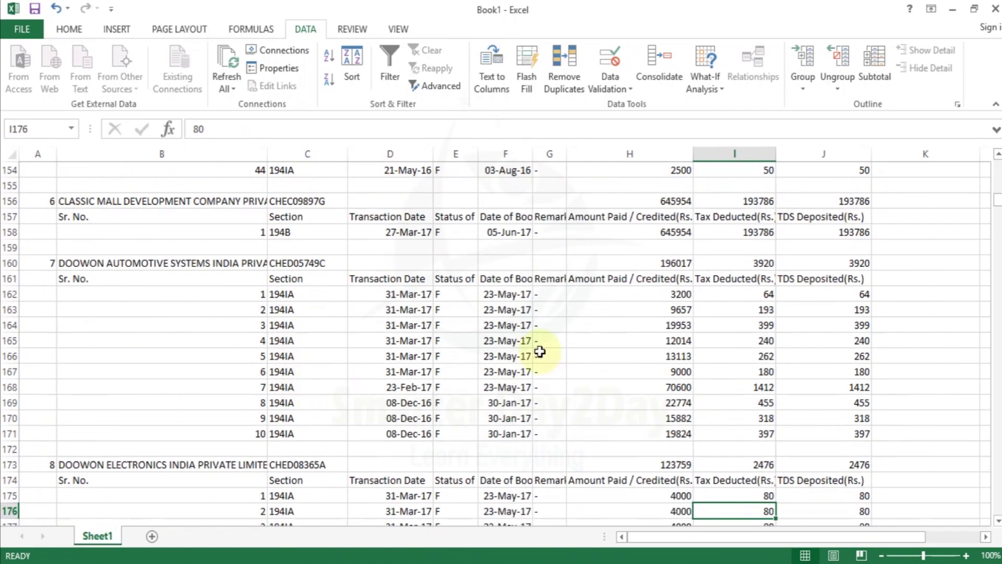
left_click_drag(997, 203, 975, 520)
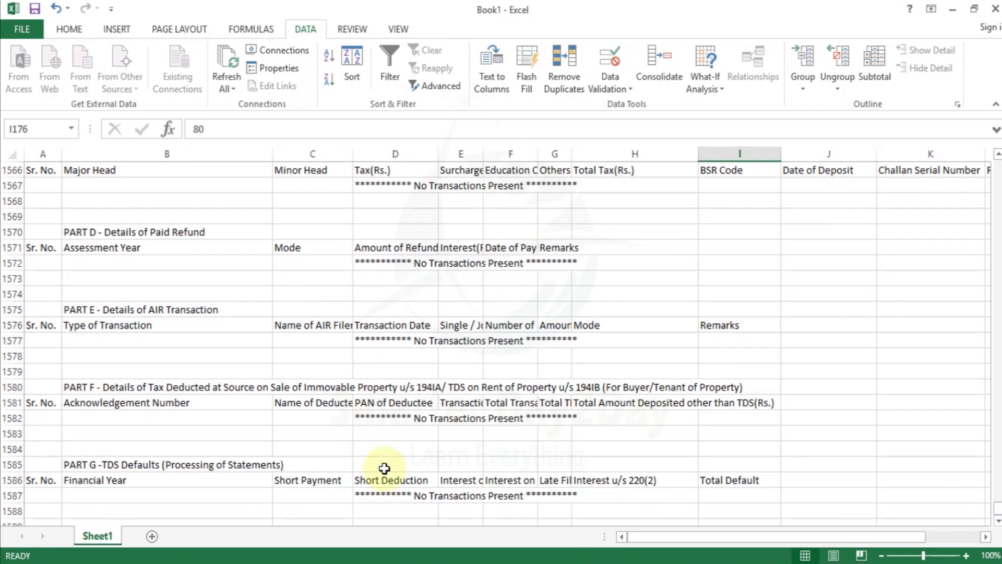
Step: Scroll back up and select a cell in Part A's first deductor section under 194IA
left_click(43, 495)
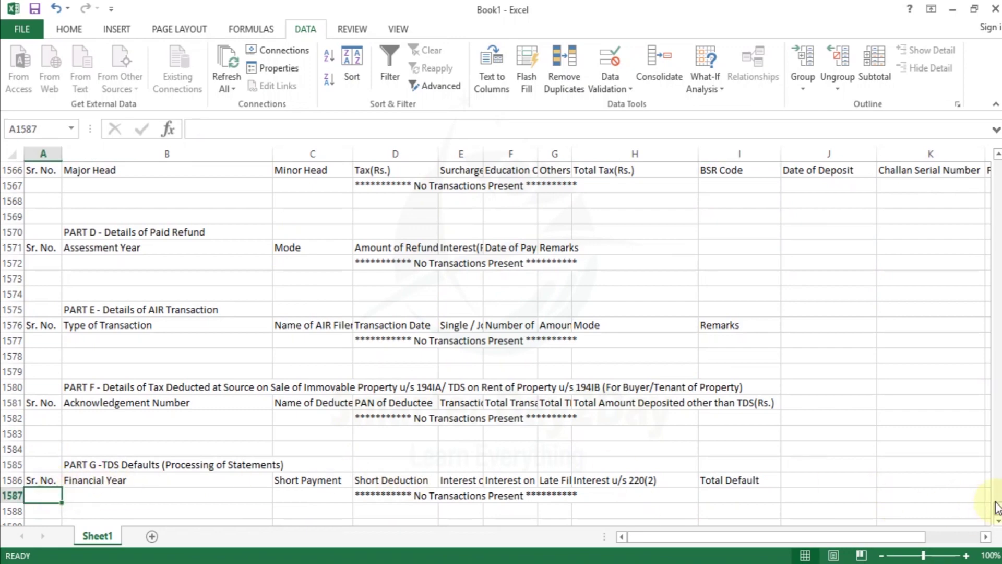
left_click_drag(997, 506, 997, 166)
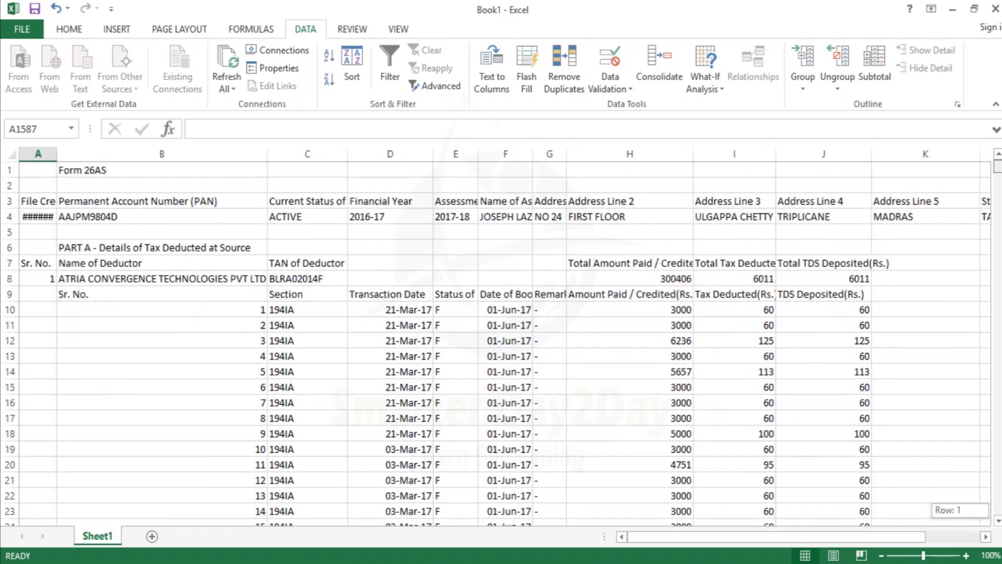
left_click(321, 336)
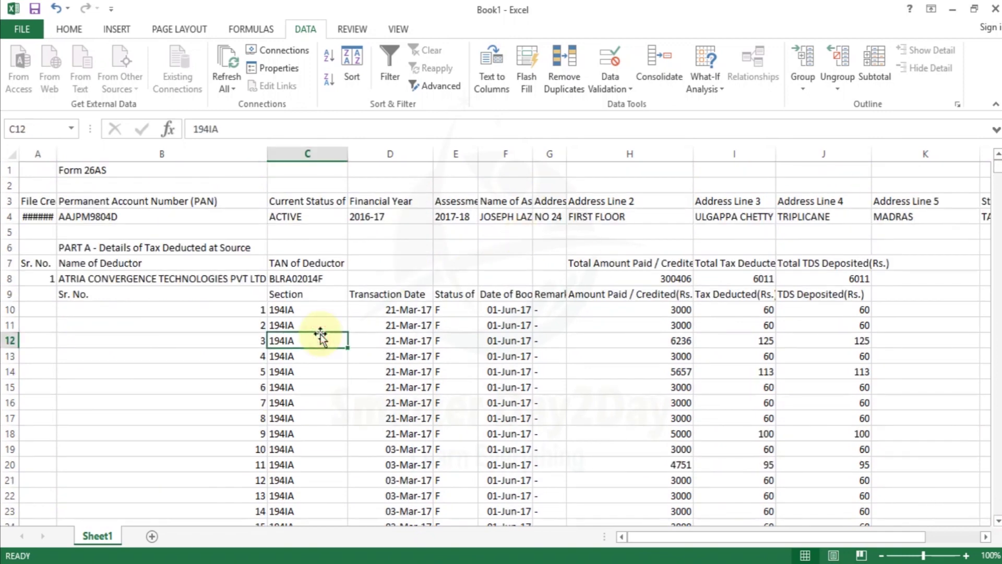
Step: Select row 7 and turn on Filter from the Home ribbon's Sort & Filter menu
left_click(70, 30)
left_click(879, 77)
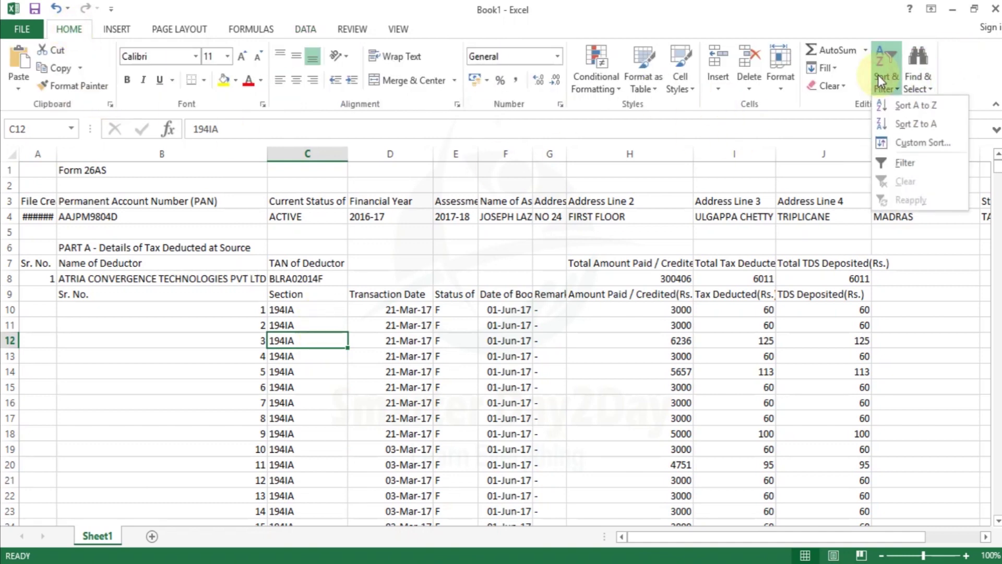
left_click(314, 293)
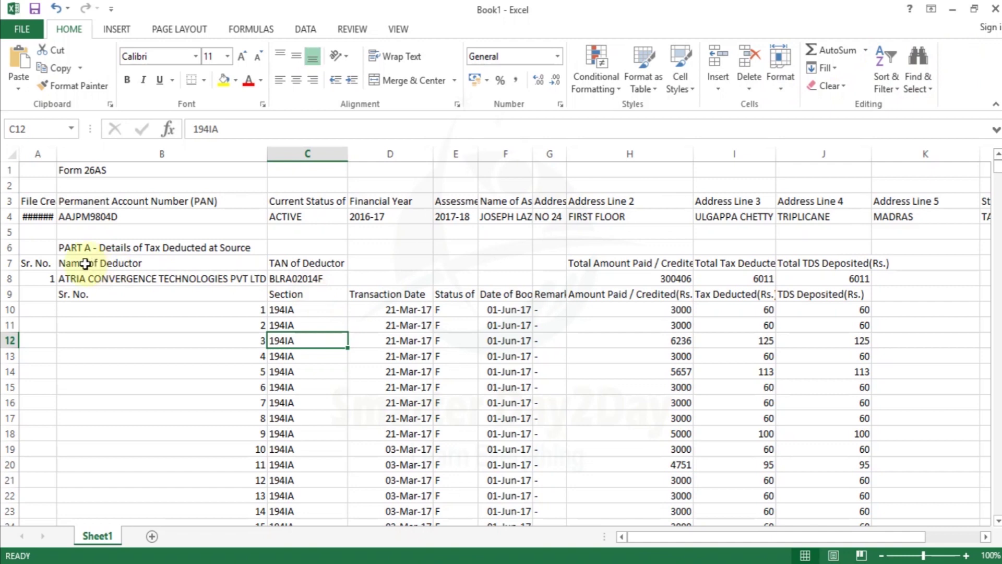
left_click(10, 263)
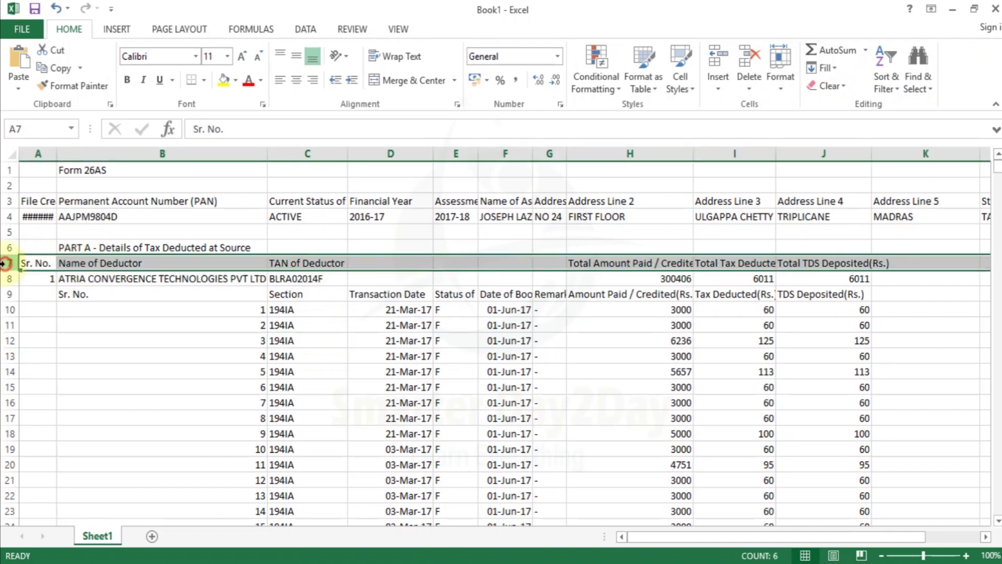
left_click(921, 90)
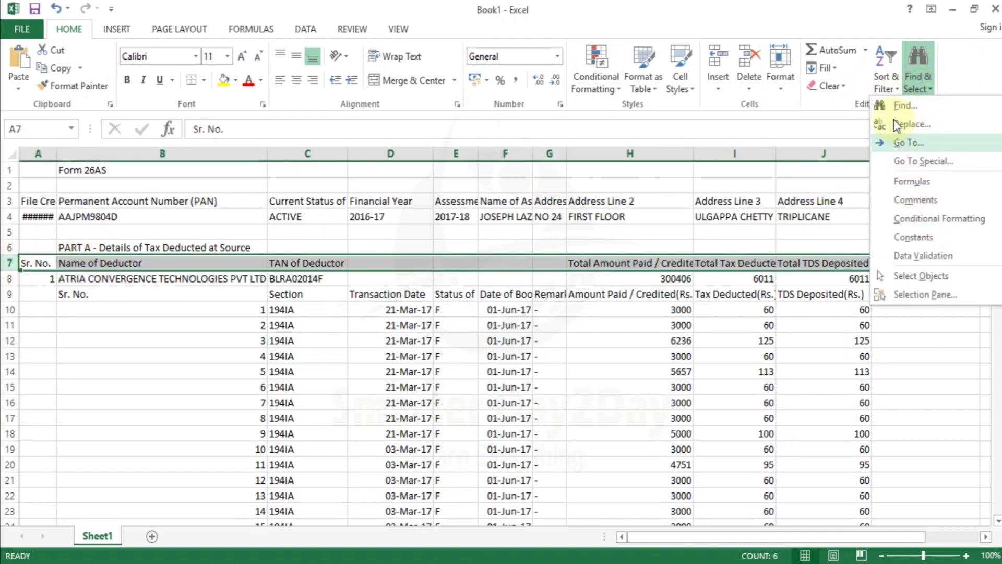
left_click(886, 73)
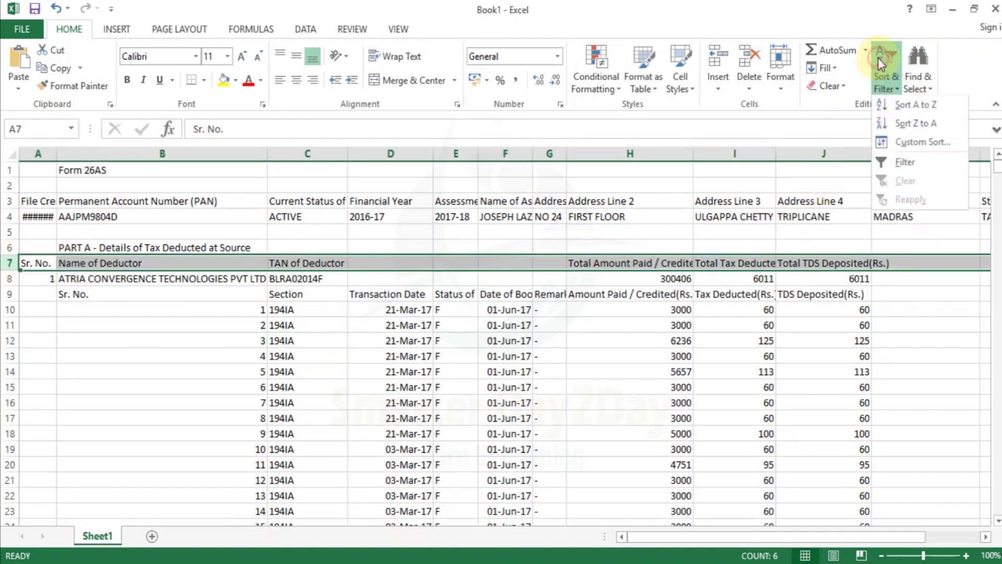
left_click(908, 163)
left_click(459, 324)
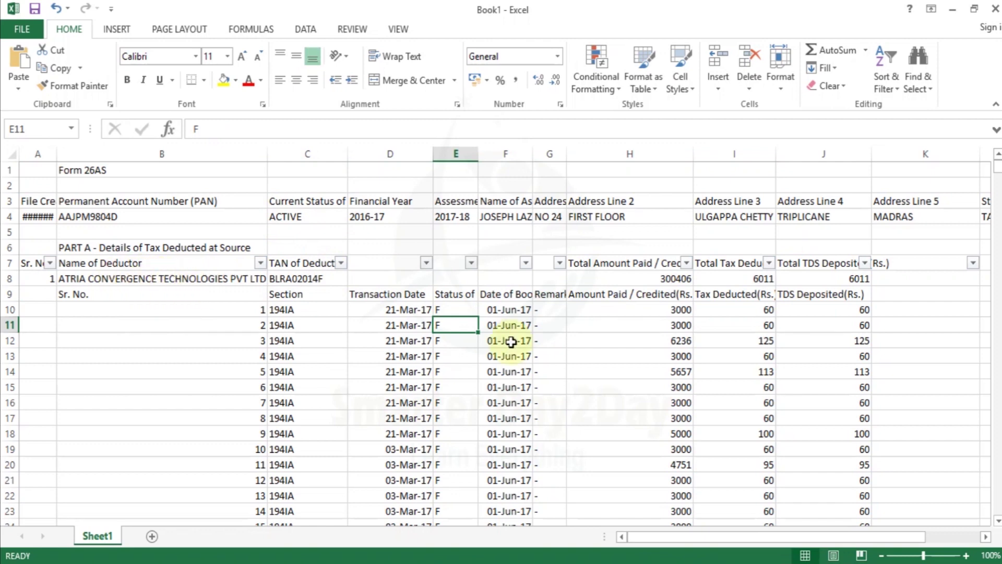
left_click(511, 342)
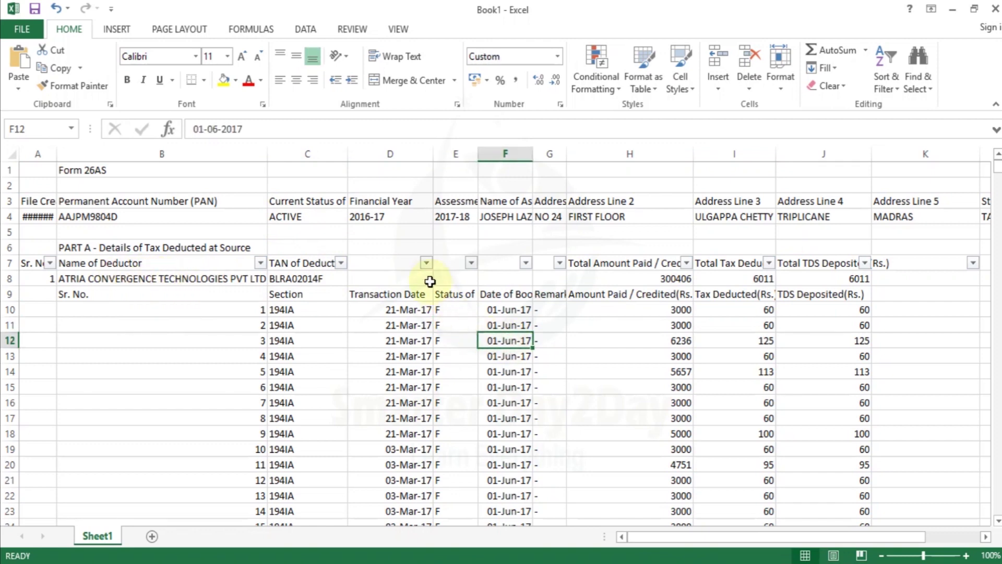
left_click(458, 340)
key("Down")
key("Down")
key("Down")
key("Down")
key("Down")
key("Down")
key("Down")
key("Down")
key("Down")
key("Down")
key("Down")
key("Down")
key("Down")
key("Down")
key("Down")
key("Down")
key("Down")
key("Down")
key("Down")
key("Down")
key("Down")
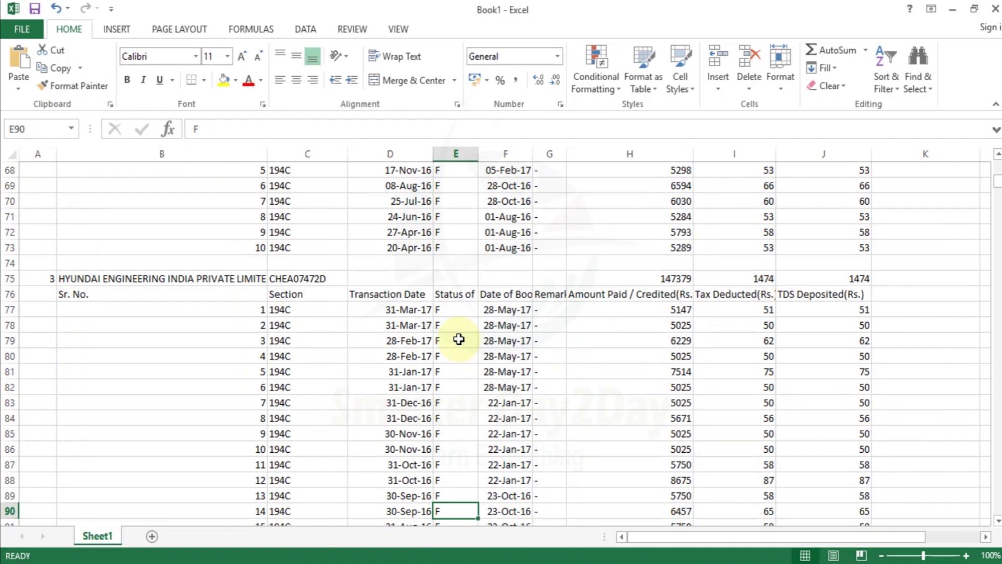
key("Down")
key("Down")
key("Down")
key("Down")
key("Down")
key("Down")
key("Down")
key("Down")
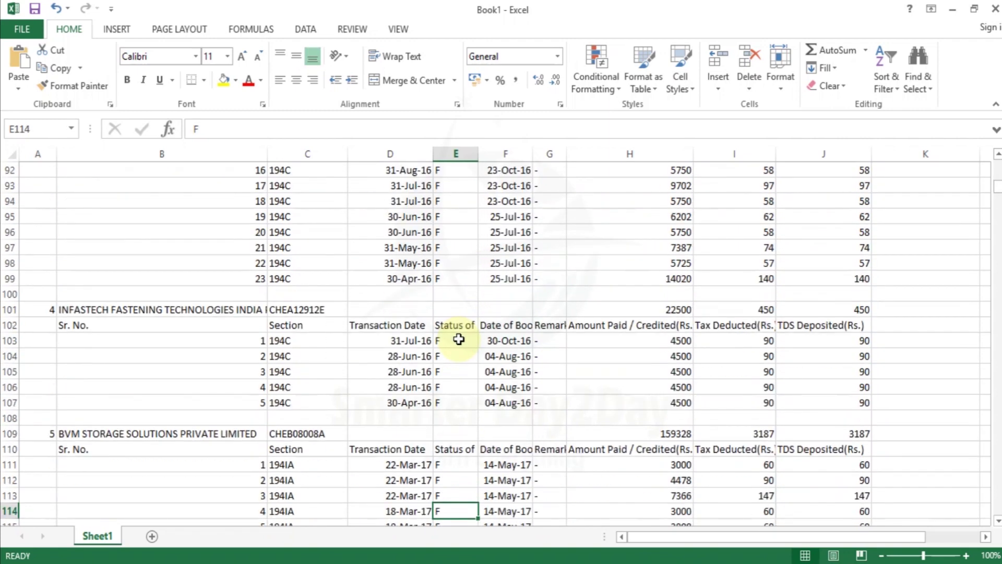